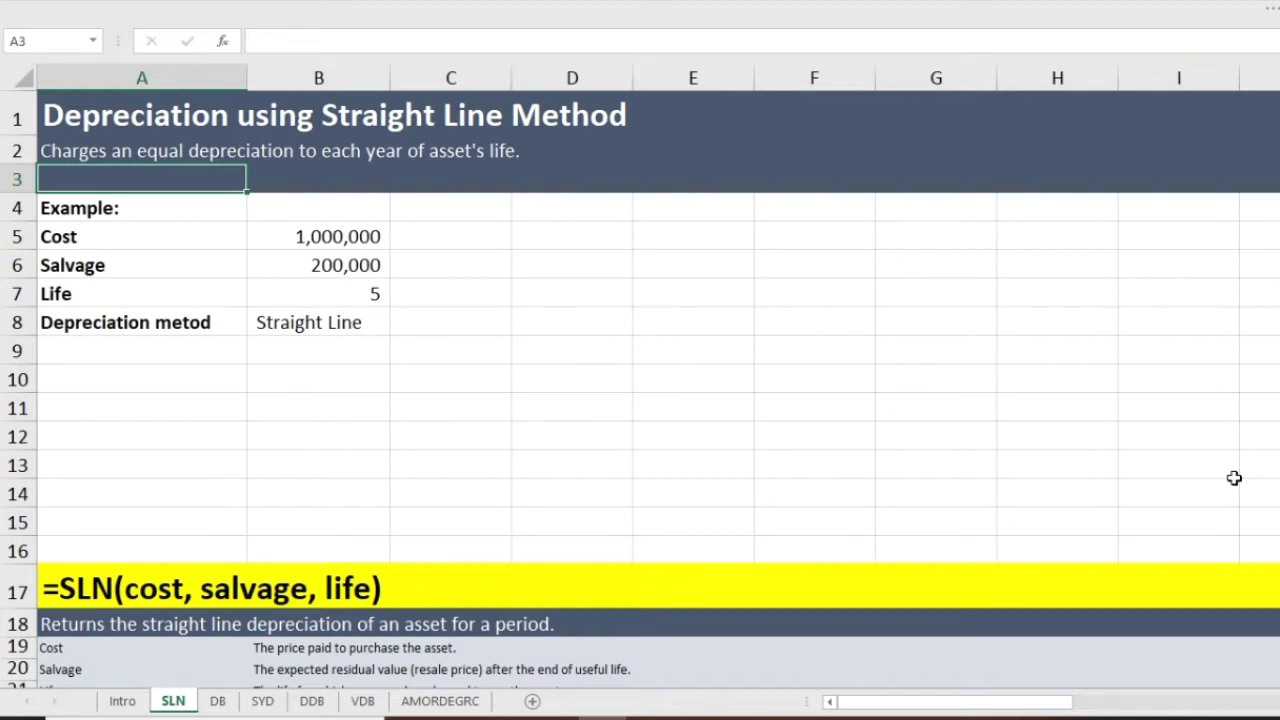
Correct the misspelled A8 label to 'Depreciation method' by adding the missing 'h'.
{"action": "key", "text": "Up"}
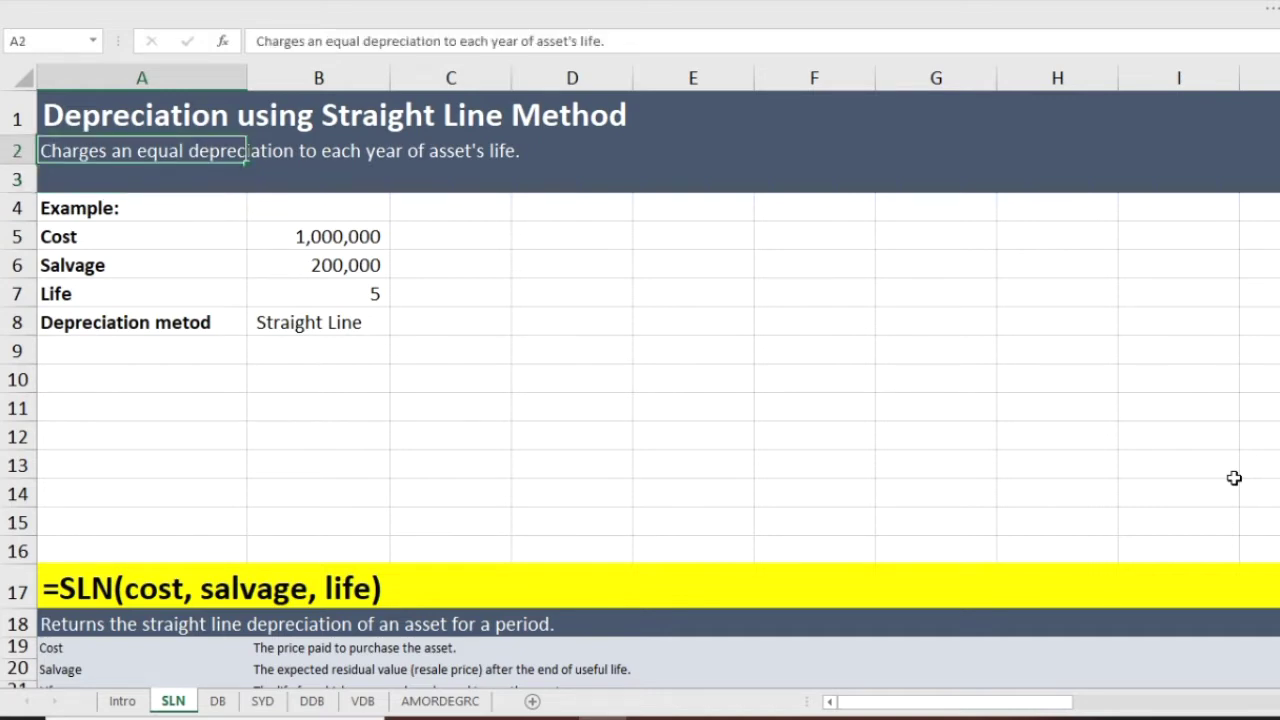
{"action": "key", "text": "Down"}
{"action": "key", "text": "Down"}
{"action": "key", "text": "Down"}
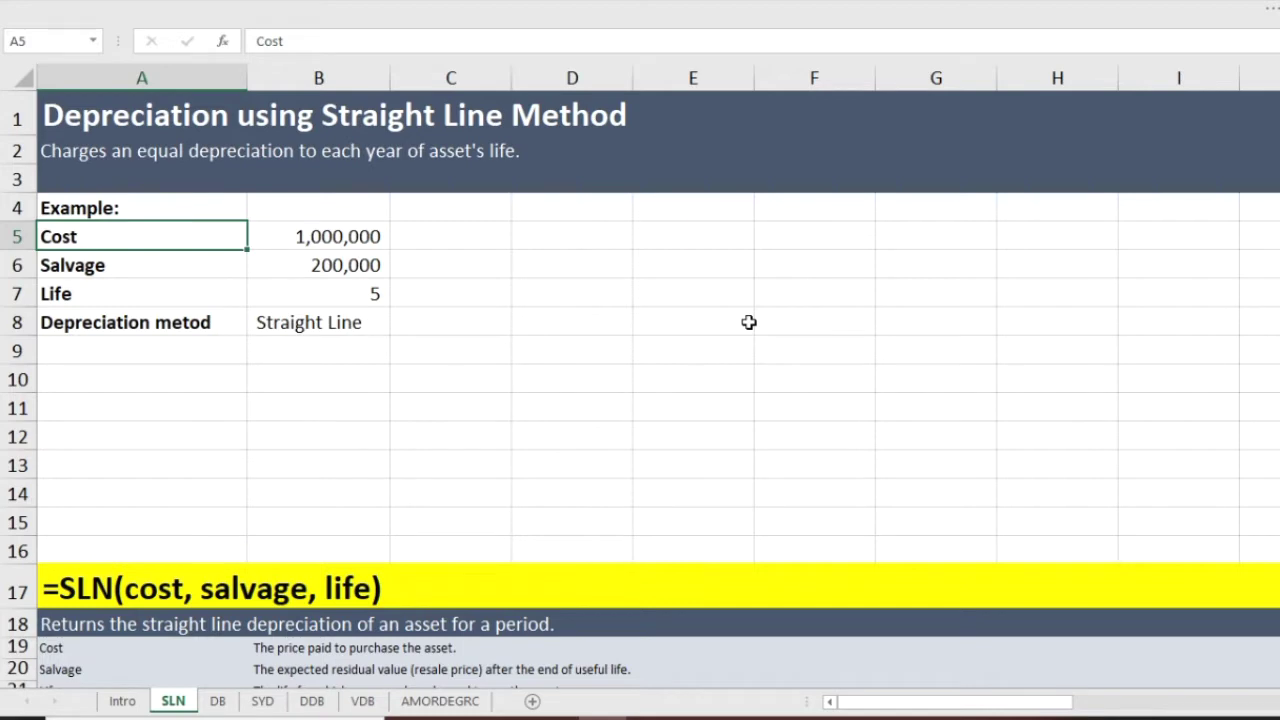
{"action": "key", "text": "Down"}
{"action": "key", "text": "Down"}
{"action": "key", "text": "Down"}
{"action": "key", "text": "F2"}
{"action": "key", "text": "Left"}
{"action": "key", "text": "Left"}
{"action": "type", "text": "h"}
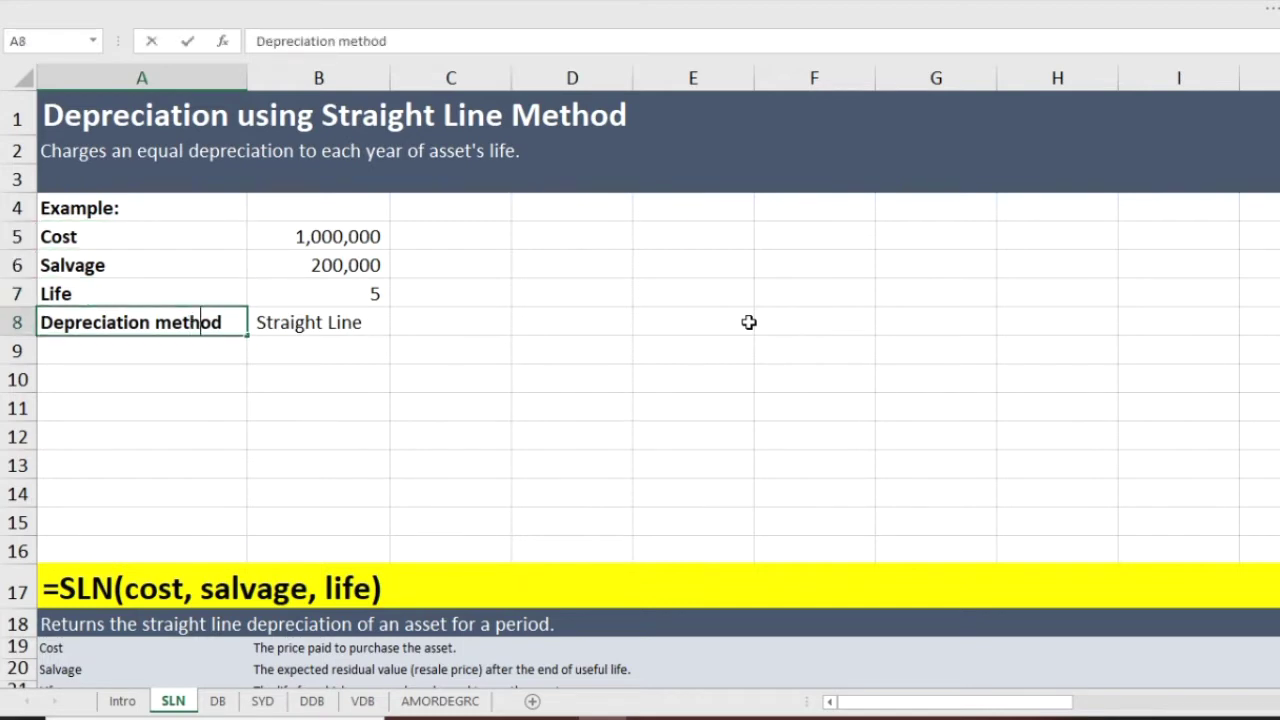
{"action": "key", "text": "Return"}
{"action": "key", "text": "Return"}
Label row 10 'Depreciation charge per year'.
{"action": "type", "text": "D"}
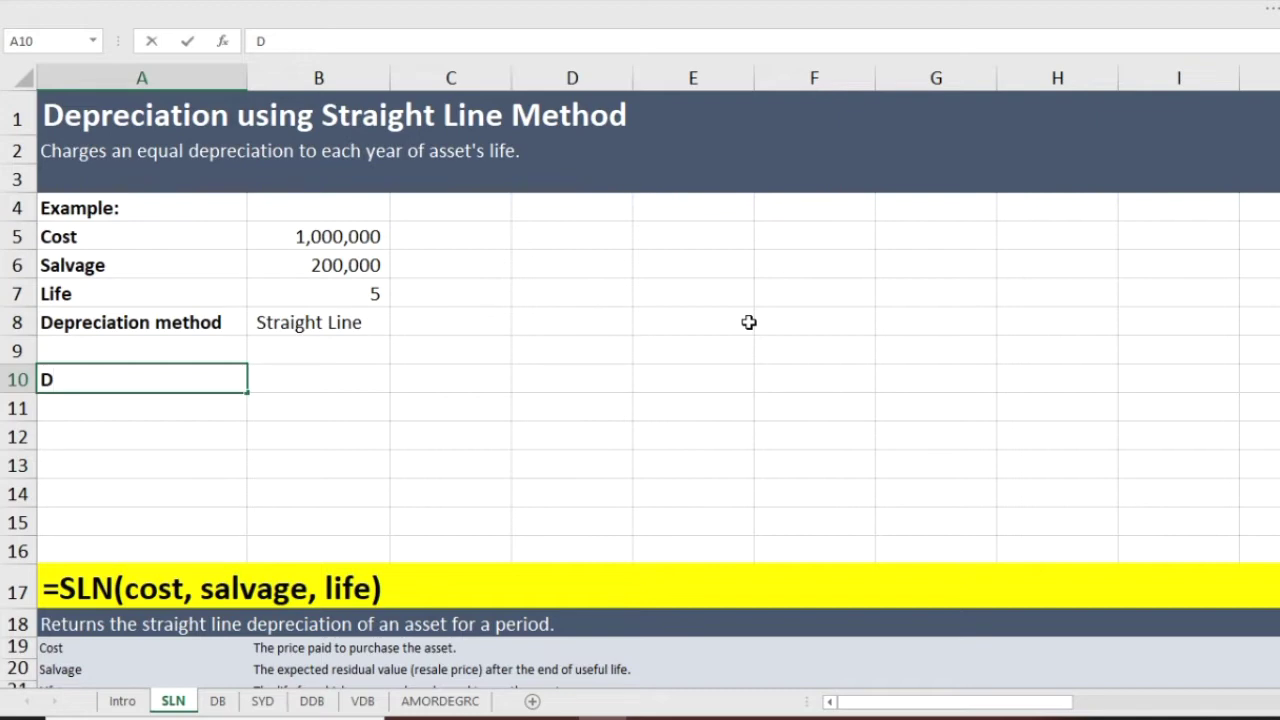
{"action": "type", "text": "epreciat"}
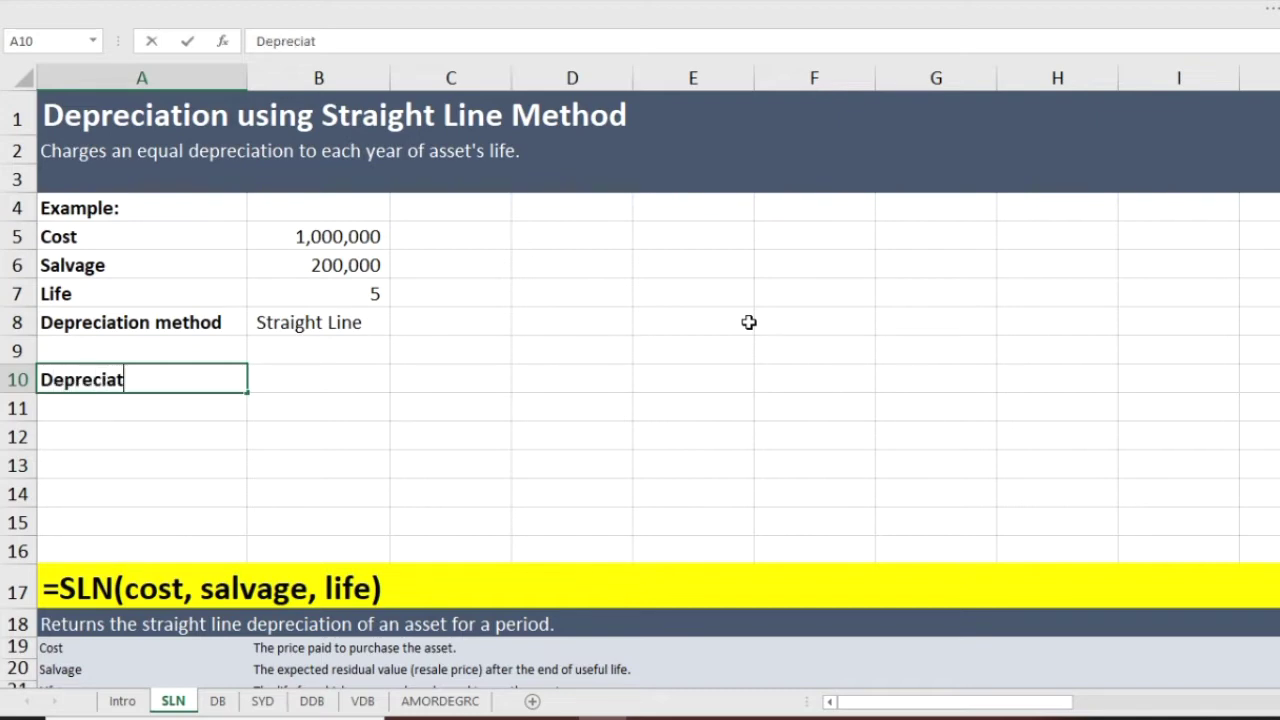
{"action": "type", "text": "ion charge pe"}
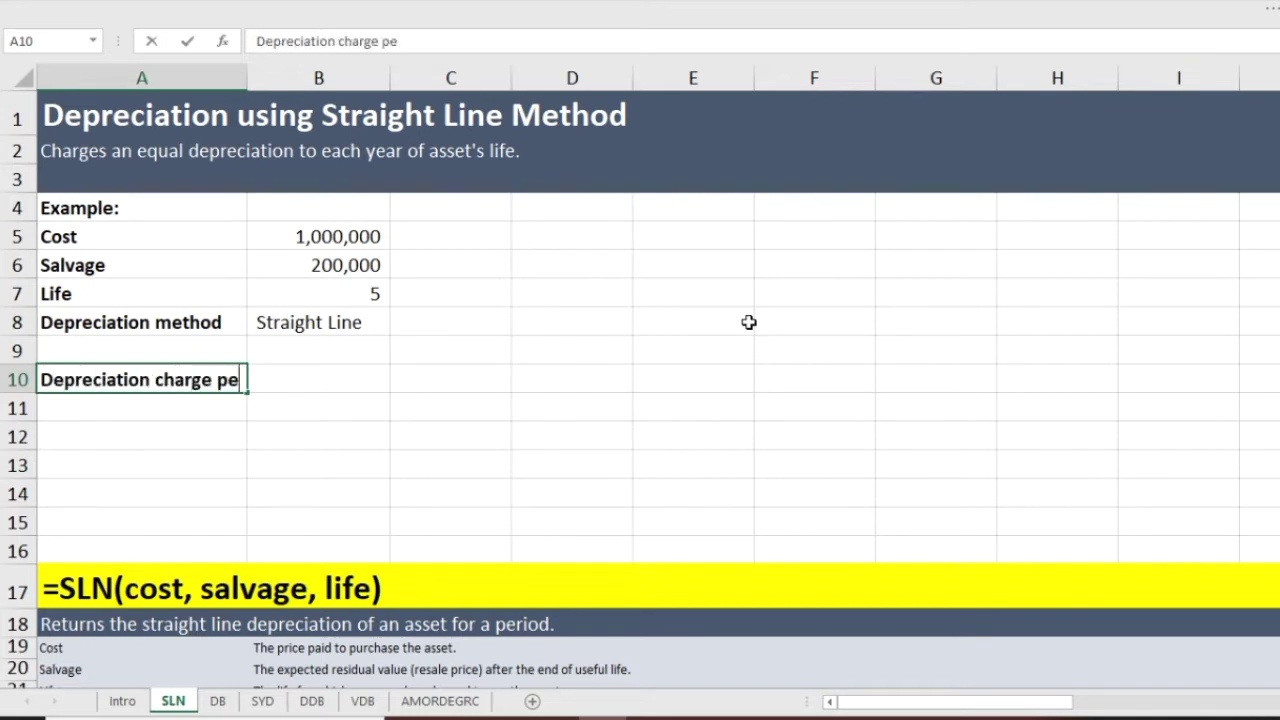
{"action": "type", "text": "r year"}
{"action": "key", "text": "Return"}
{"action": "key", "text": "Up"}
{"action": "key", "text": "Right"}
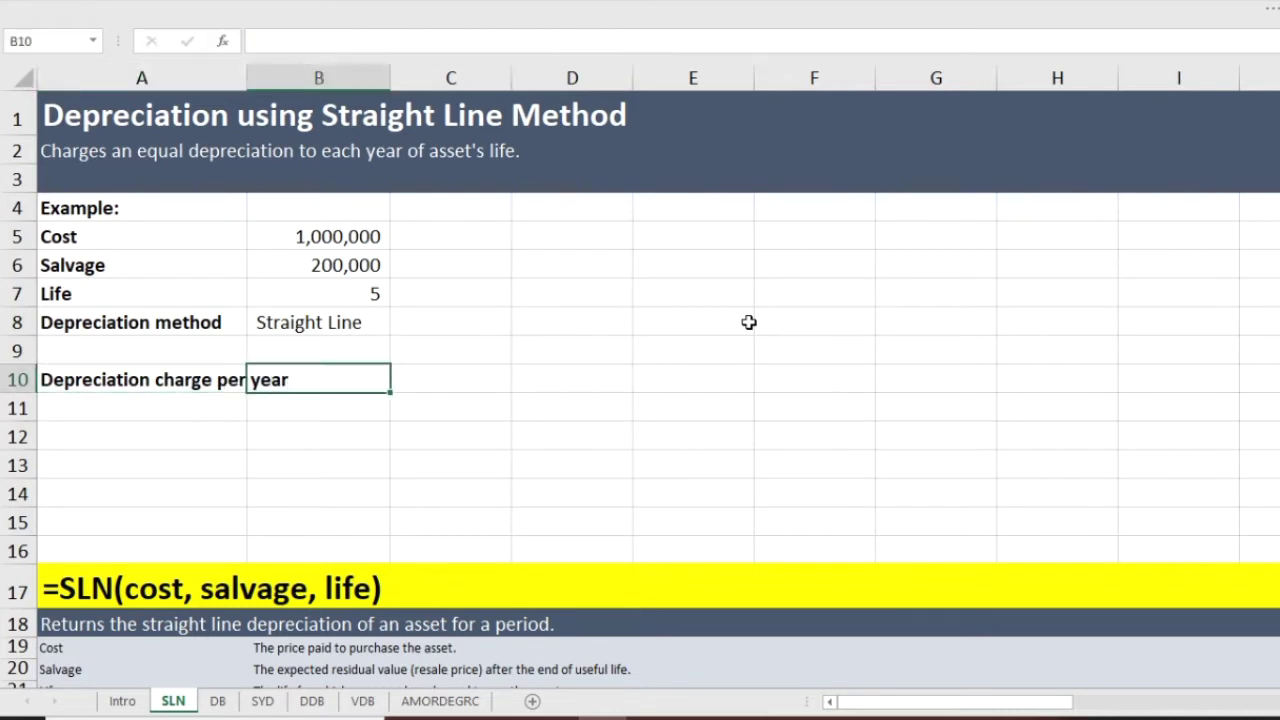
{"action": "key", "text": "Right"}
Begin the manual formula in C10 as =B5-B6.
{"action": "type", "text": "="}
{"action": "key", "text": "Up"}
{"action": "key", "text": "Up"}
{"action": "key", "text": "Up"}
{"action": "key", "text": "Up"}
{"action": "key", "text": "Up"}
{"action": "key", "text": "Left"}
{"action": "type", "text": "-"}
{"action": "key", "text": "Up"}
{"action": "key", "text": "Up"}
{"action": "key", "text": "Up"}
{"action": "key", "text": "Up"}
{"action": "key", "text": "Left"}
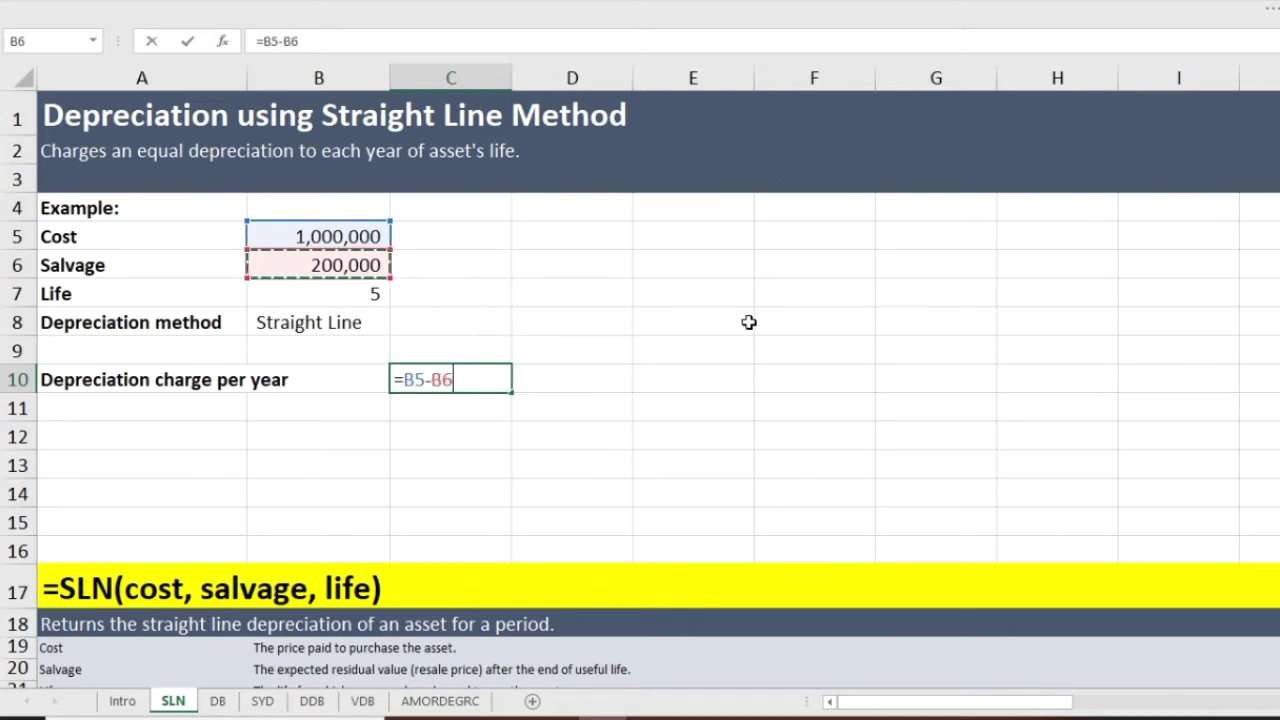
Complete C10 as =(B5-B6)/B7, giving a yearly charge of 160000.
{"action": "type", "text": "/"}
{"action": "key", "text": "Up"}
{"action": "key", "text": "Up"}
{"action": "key", "text": "Up"}
{"action": "key", "text": "Left"}
{"action": "key", "text": "F2"}
{"action": "key", "text": "Left"}
{"action": "key", "text": "Left"}
{"action": "key", "text": "Left"}
{"action": "key", "text": "Left"}
{"action": "key", "text": "Left"}
{"action": "key", "text": "Left"}
{"action": "key", "text": "Left"}
{"action": "key", "text": "Left"}
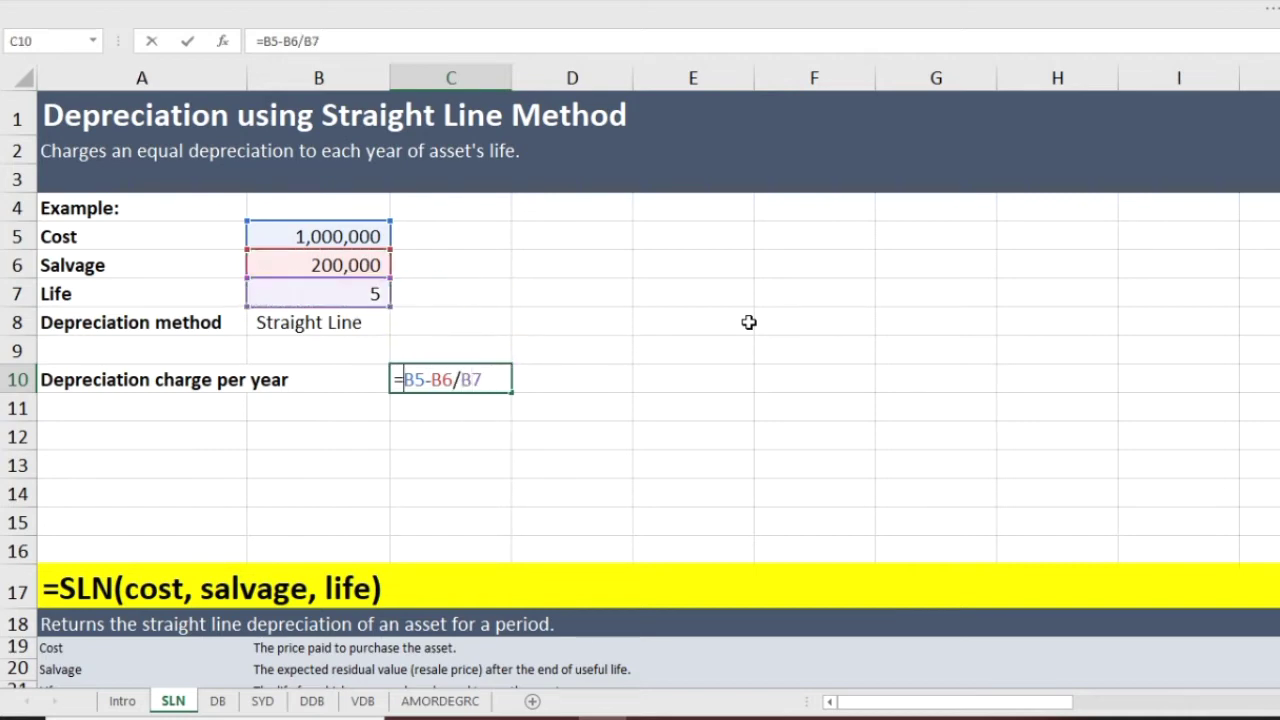
{"action": "type", "text": "("}
{"action": "key", "text": "Right"}
{"action": "key", "text": "Right"}
{"action": "key", "text": "Right"}
{"action": "key", "text": "Right"}
{"action": "key", "text": "Right"}
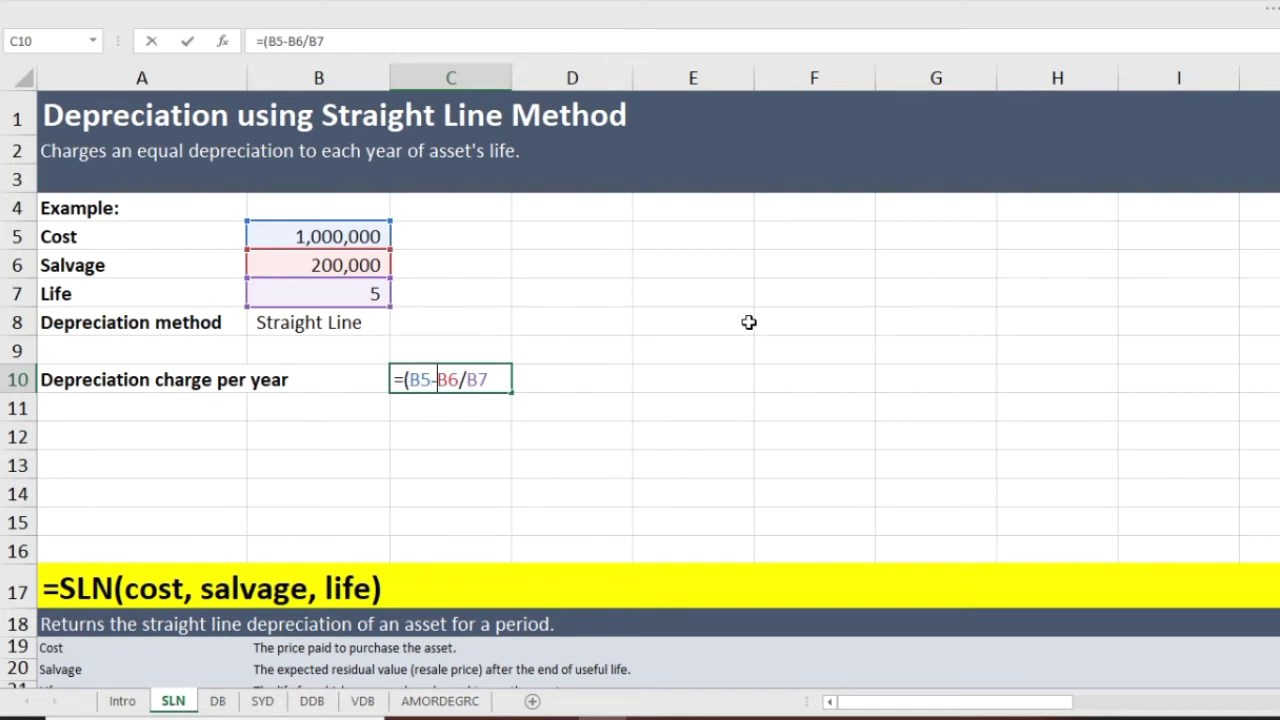
{"action": "type", "text": ")"}
{"action": "key", "text": "Return"}
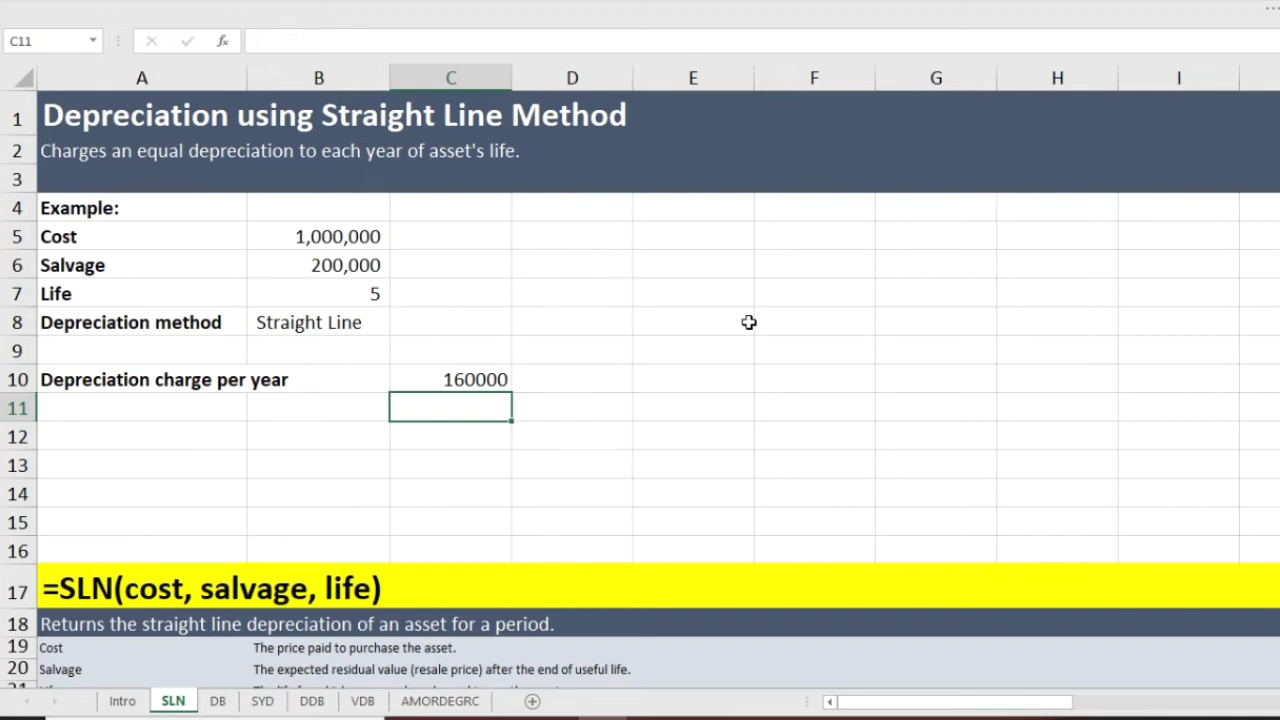
{"action": "key", "text": "Up"}
Copy the C10 yearly charge formula across D10:G10.
{"action": "key", "text": "ctrl+c"}
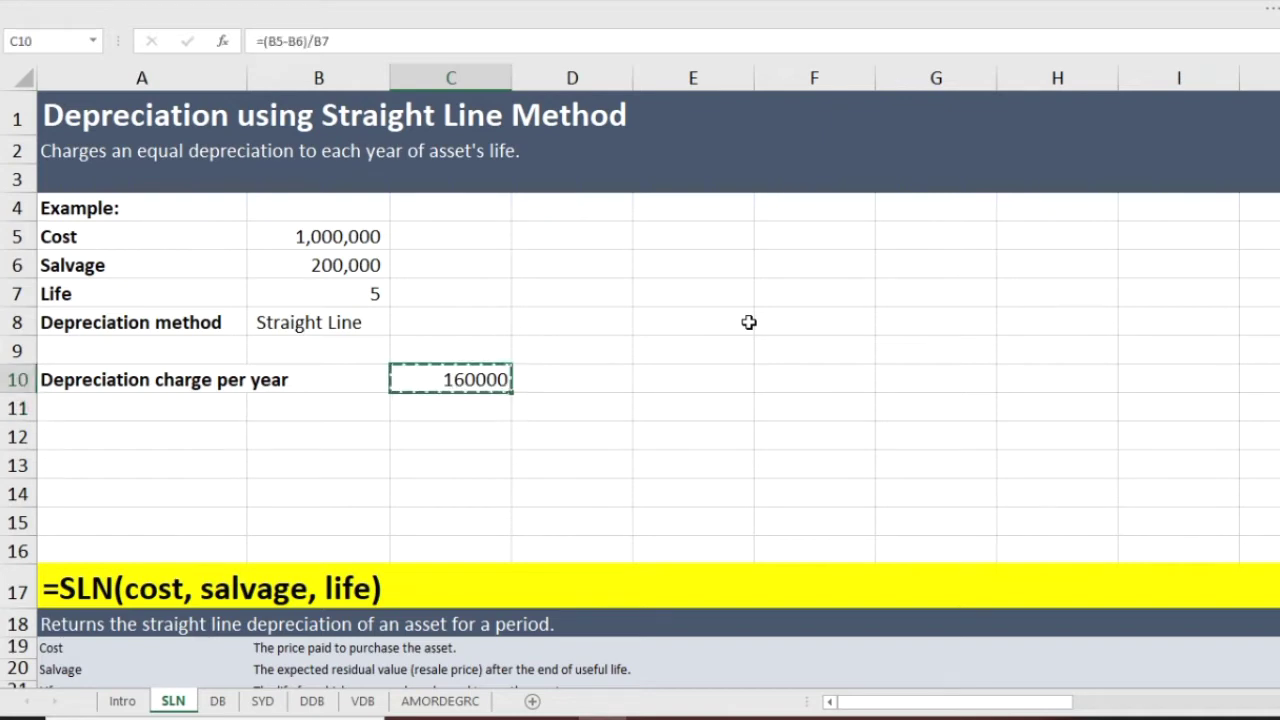
{"action": "key", "text": "shift+Right"}
{"action": "key", "text": "shift+Right"}
{"action": "key", "text": "shift+Right"}
{"action": "key", "text": "shift+Right"}
{"action": "key", "text": "ctrl+v"}
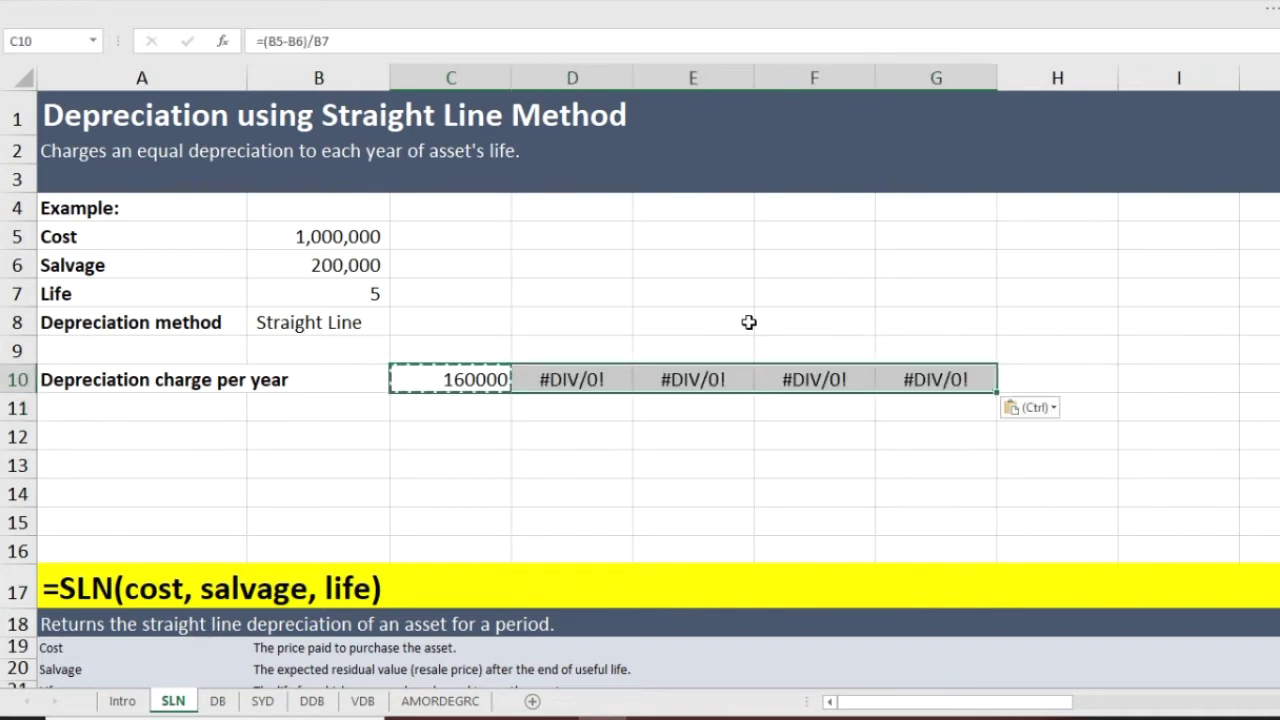
{"action": "key", "text": "Escape"}
{"action": "key", "text": "Down"}
{"action": "key", "text": "Up"}
Inspect D10's shifted formula =(C5-C6)/C7, which returns #DIV/0!
{"action": "key", "text": "Right"}
{"action": "key", "text": "Right"}
{"action": "key", "text": "Right"}
{"action": "key", "text": "Right"}
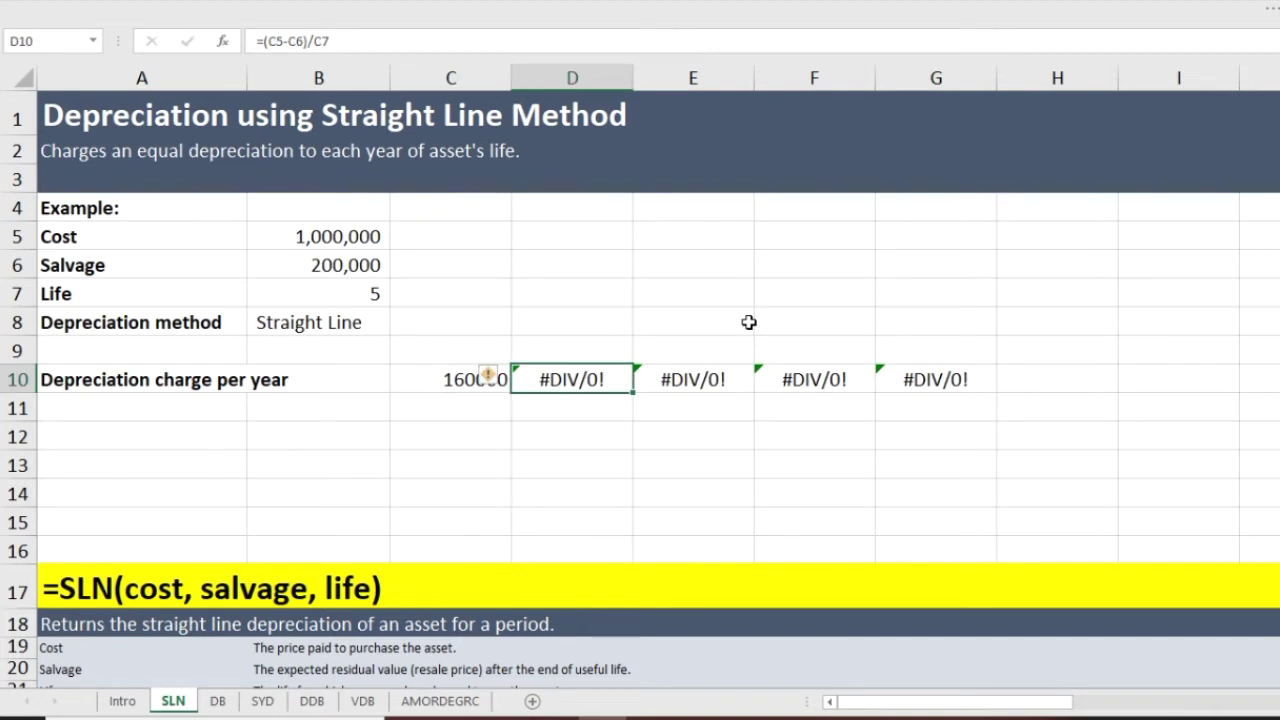
{"action": "key", "text": "Left"}
{"action": "key", "text": "Left"}
{"action": "key", "text": "Left"}
{"action": "key", "text": "Left"}
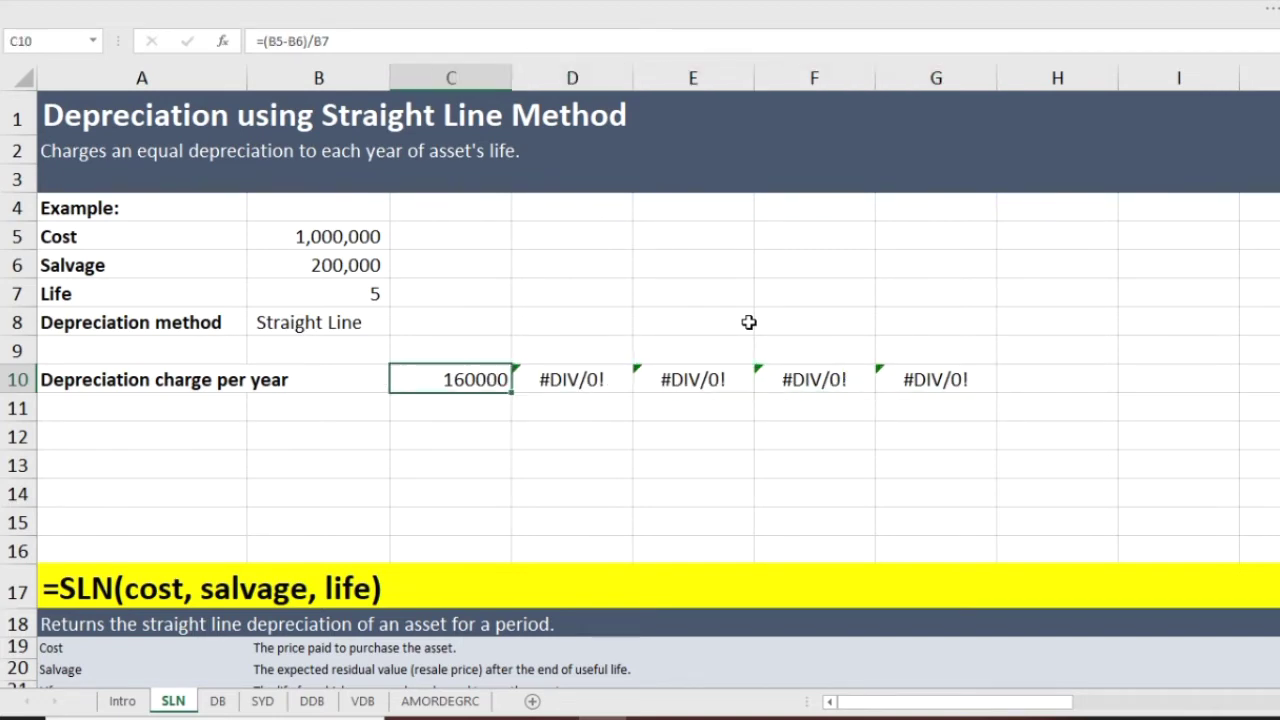
{"action": "key", "text": "Right"}
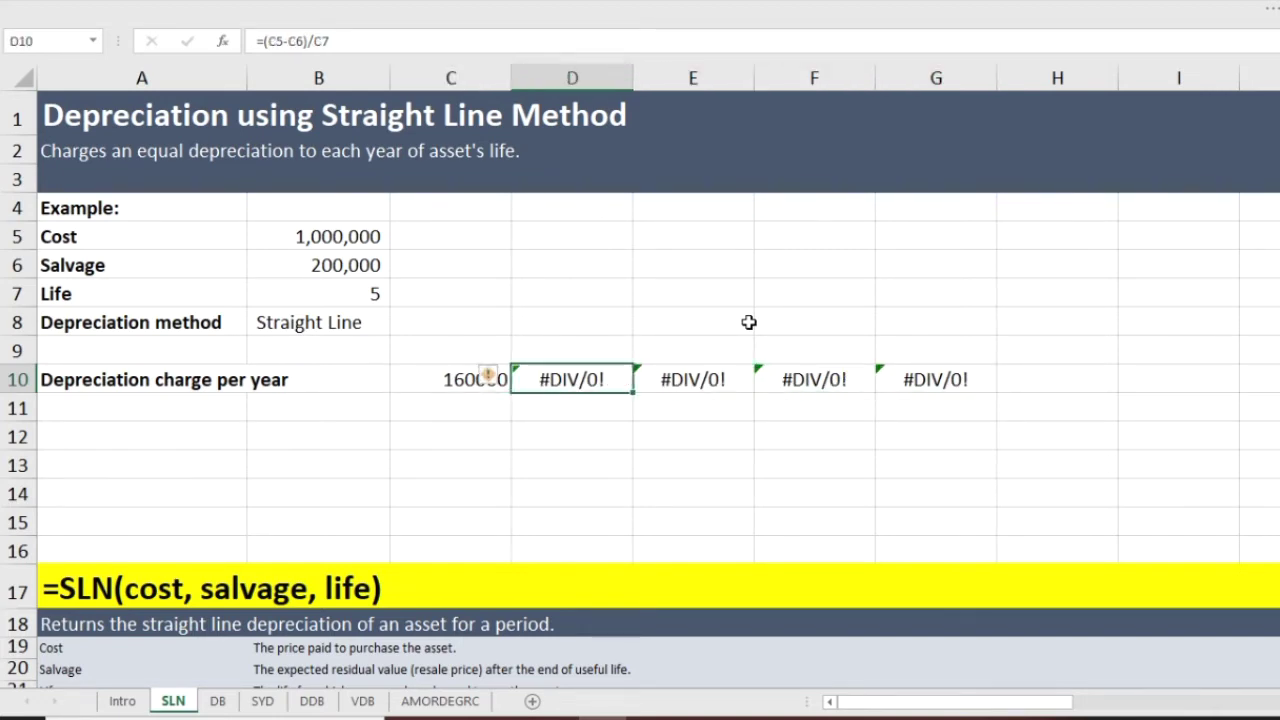
{"action": "key", "text": "F2"}
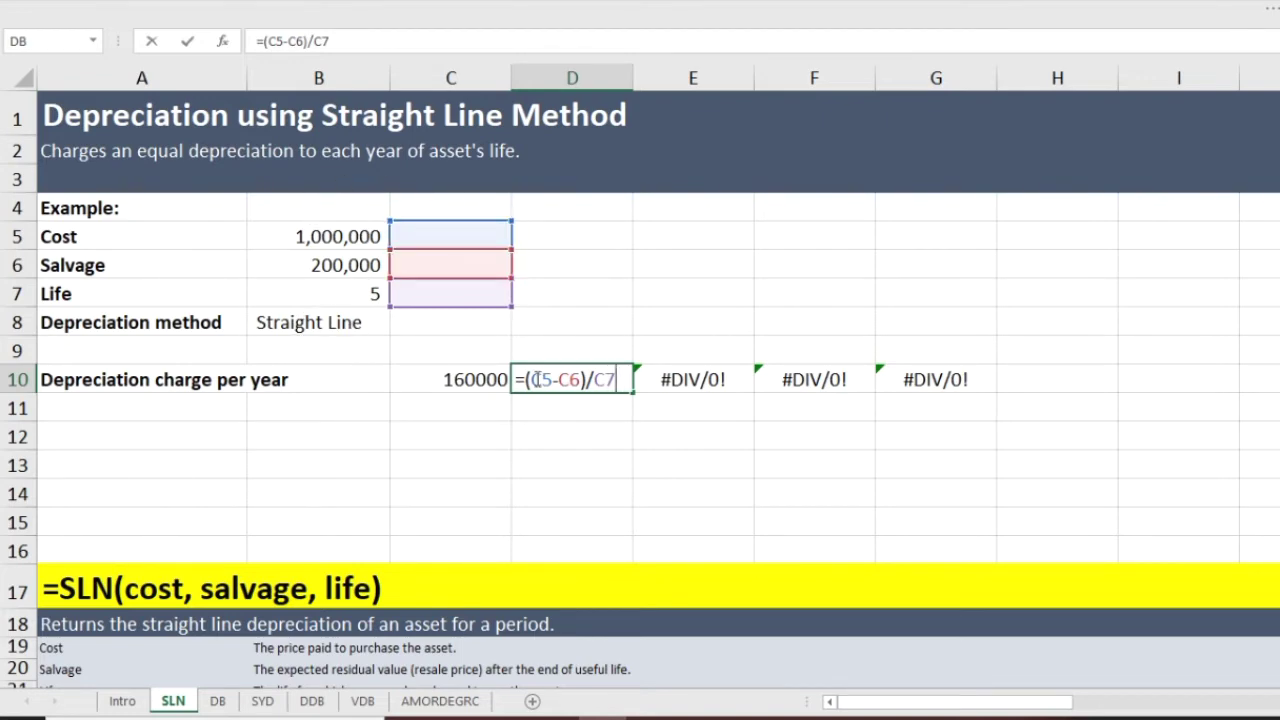
{"action": "key", "text": "Escape"}
Change C10 to the absolute formula =($B$5-$B$6)/$B$7.
{"action": "key", "text": "Left"}
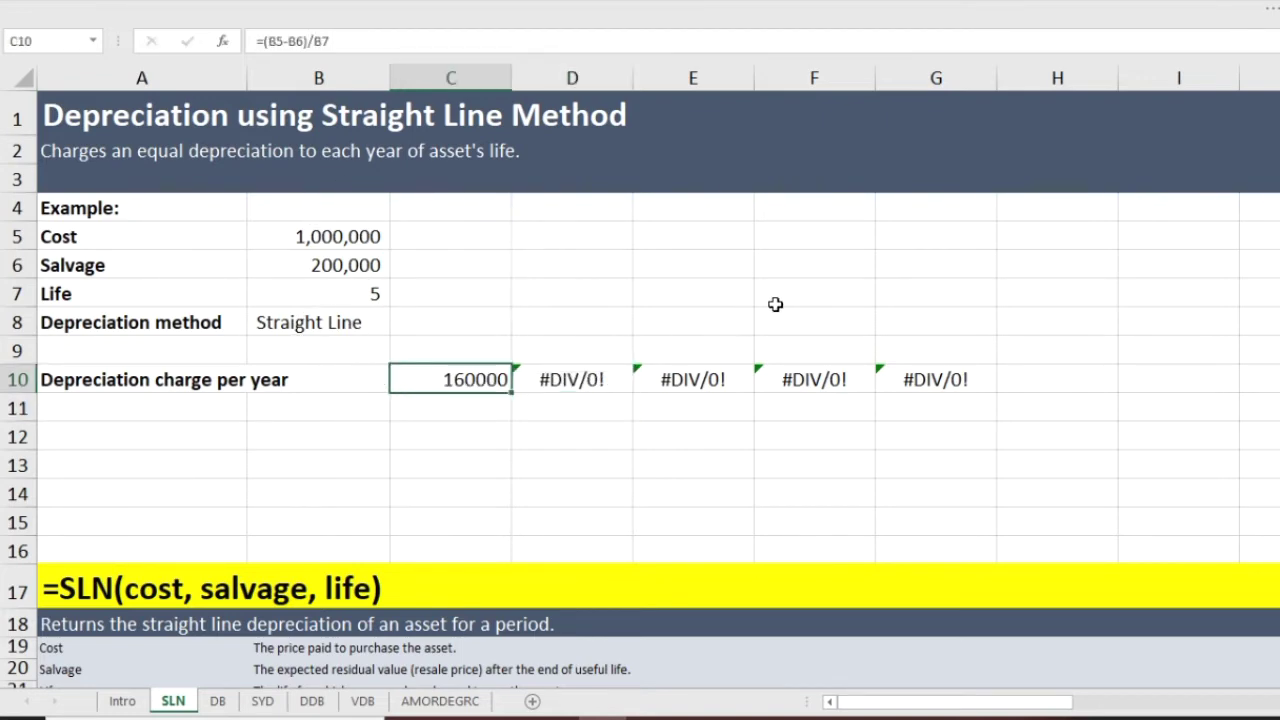
{"action": "key", "text": "F2"}
{"action": "key", "text": "Left"}
{"action": "key", "text": "Left"}
{"action": "key", "text": "Left"}
{"action": "key", "text": "Left"}
{"action": "key", "text": "Left"}
{"action": "key", "text": "Left"}
{"action": "key", "text": "Left"}
{"action": "key", "text": "Left"}
{"action": "key", "text": "Left"}
{"action": "key", "text": "Right"}
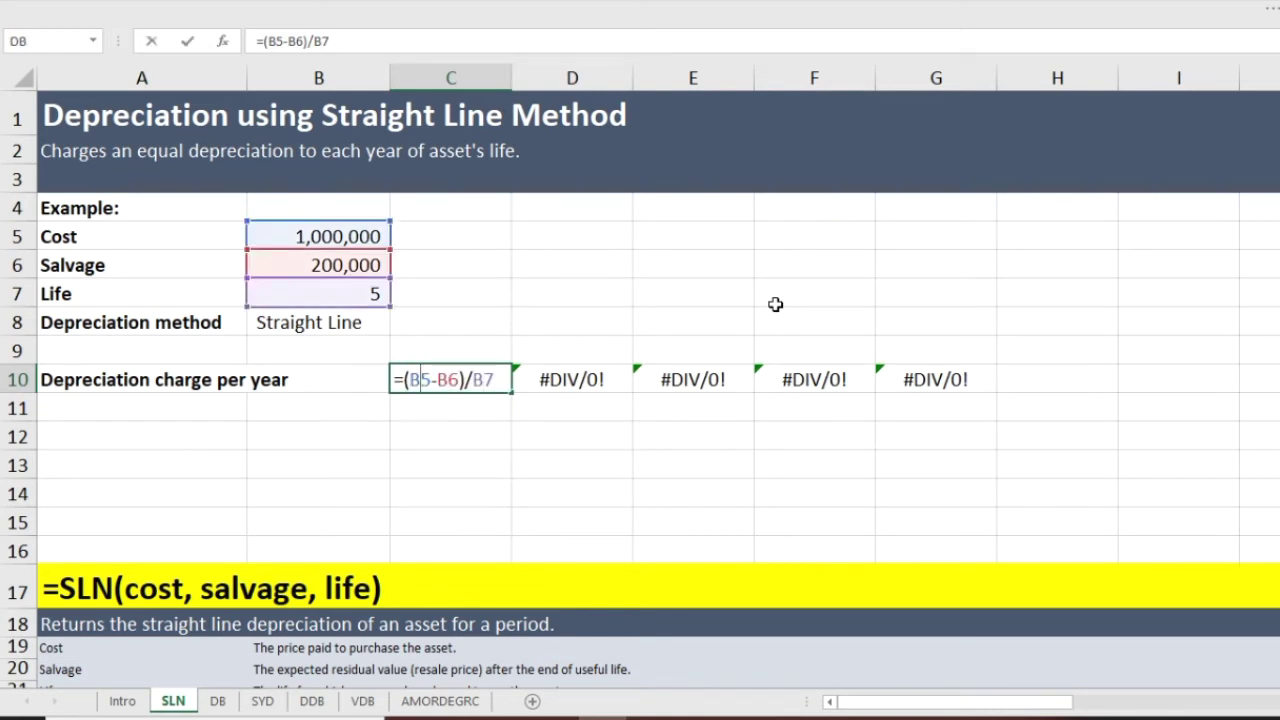
{"action": "key", "text": "F4"}
{"action": "key", "text": "Right"}
{"action": "key", "text": "Right"}
{"action": "key", "text": "F4"}
{"action": "key", "text": "Right"}
{"action": "key", "text": "Right"}
{"action": "key", "text": "F4"}
{"action": "key", "text": "Return"}
Copy the anchored C10 formula across D10:G10.
{"action": "key", "text": "Up"}
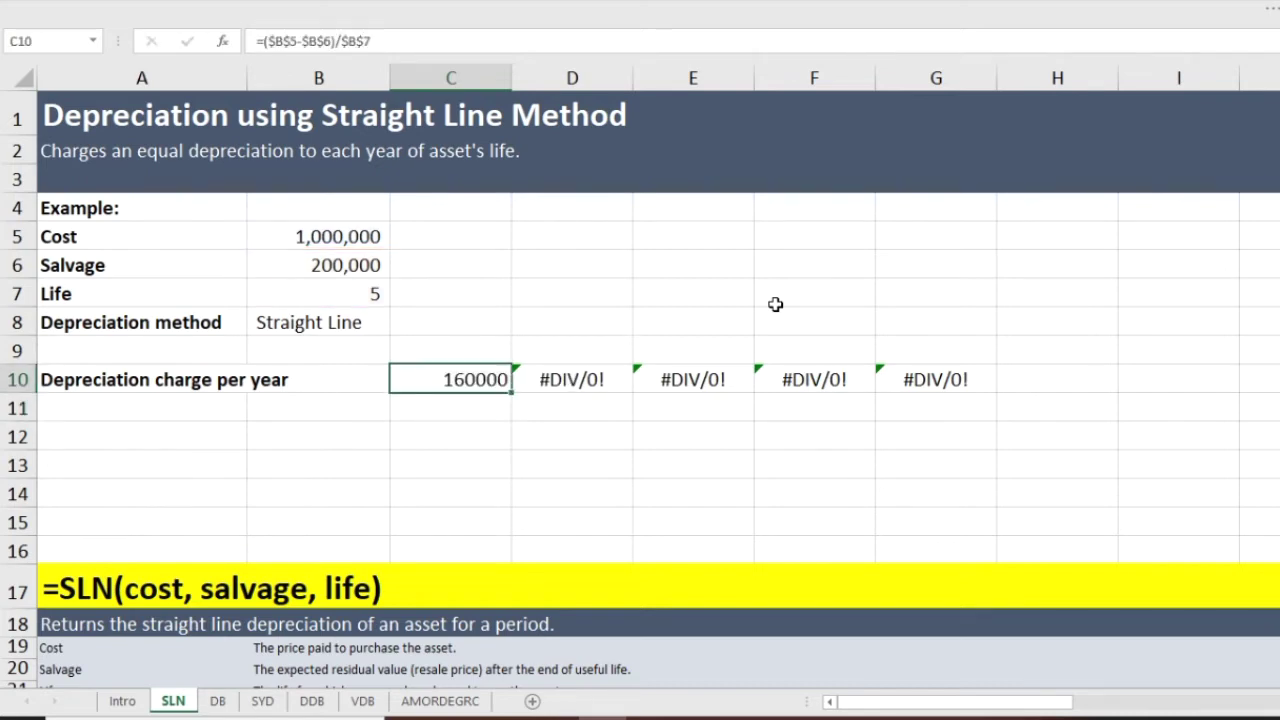
{"action": "key", "text": "ctrl+c"}
{"action": "key", "text": "shift+Right"}
{"action": "key", "text": "shift+Right"}
{"action": "key", "text": "shift+Right"}
{"action": "key", "text": "shift+Right"}
{"action": "key", "text": "ctrl+v"}
{"action": "key", "text": "Escape"}
{"action": "key", "text": "shift+Left"}
{"action": "key", "text": "shift+Left"}
{"action": "key", "text": "shift+Left"}
{"action": "key", "text": "shift+Left"}
Check that D10, E10 and F10 reference $B$5, $B$6 and $B$7.
{"action": "key", "text": "Right"}
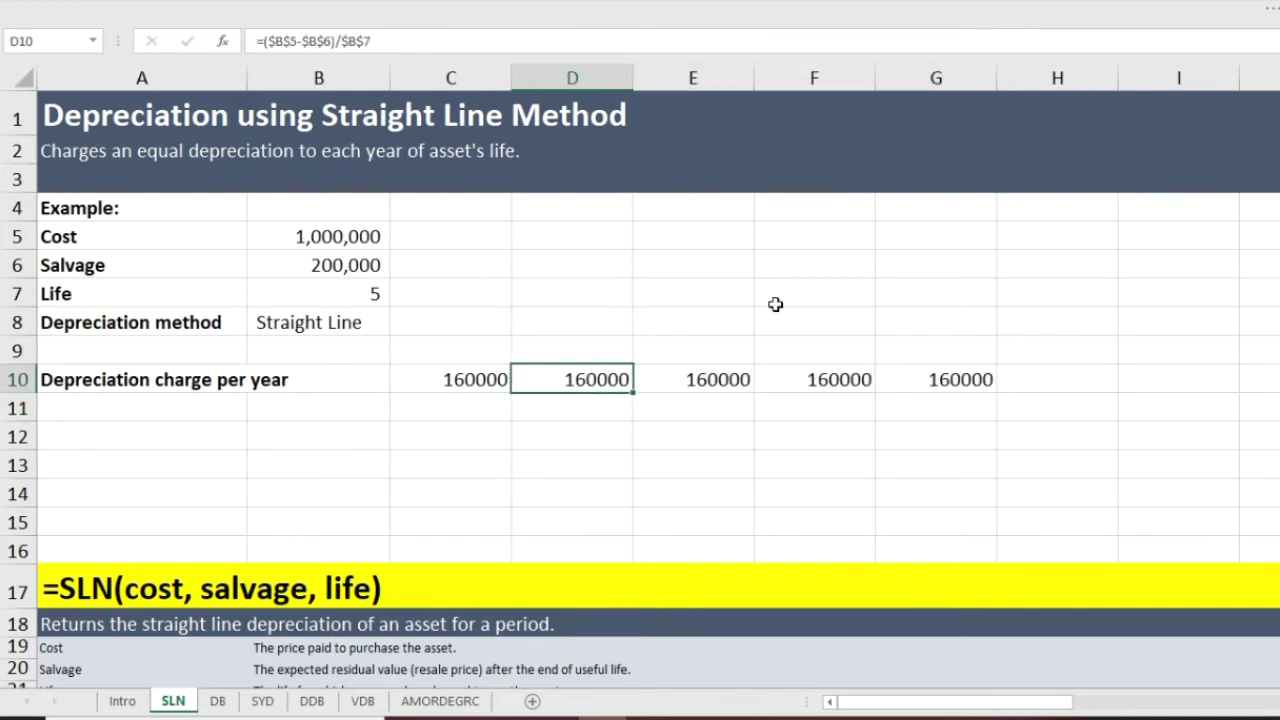
{"action": "key", "text": "F2"}
{"action": "key", "text": "Return"}
{"action": "key", "text": "Up"}
{"action": "key", "text": "Right"}
{"action": "key", "text": "F2"}
{"action": "key", "text": "Return"}
{"action": "key", "text": "Up"}
{"action": "key", "text": "Right"}
{"action": "key", "text": "F2"}
{"action": "key", "text": "Return"}
{"action": "key", "text": "Up"}
{"action": "key", "text": "Left"}
{"action": "key", "text": "Left"}
{"action": "key", "text": "Left"}
{"action": "key", "text": "Up"}
Enter year numbers 1 and 2 in C9 and D9.
{"action": "type", "text": "1"}
{"action": "key", "text": "ctrl+Return"}
{"action": "key", "text": "Right"}
{"action": "type", "text": "2"}
{"action": "key", "text": "Up"}
{"action": "key", "text": "Down"}
{"action": "key", "text": "shift+Left"}
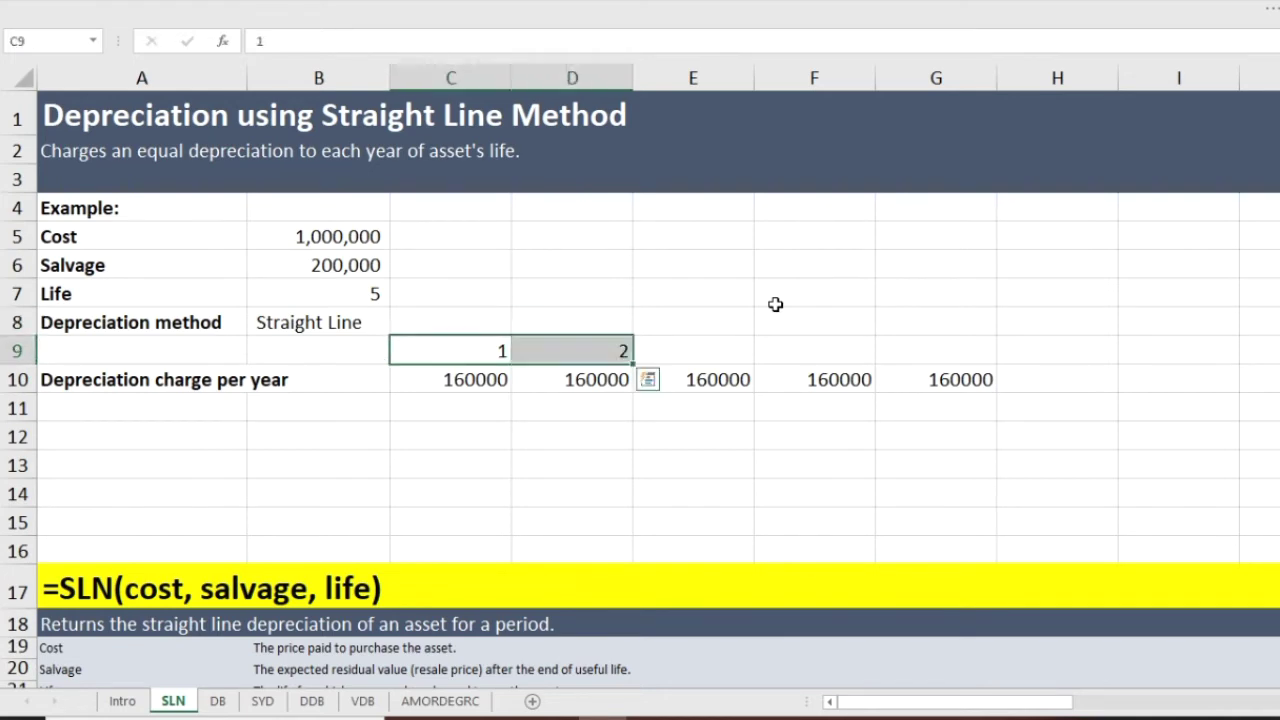
Extend the year series through 5 in G9 and review the charges in C10:G10.
{"action": "left_click_drag", "start_coordinate": [633, 364], "coordinate": [960, 345]}
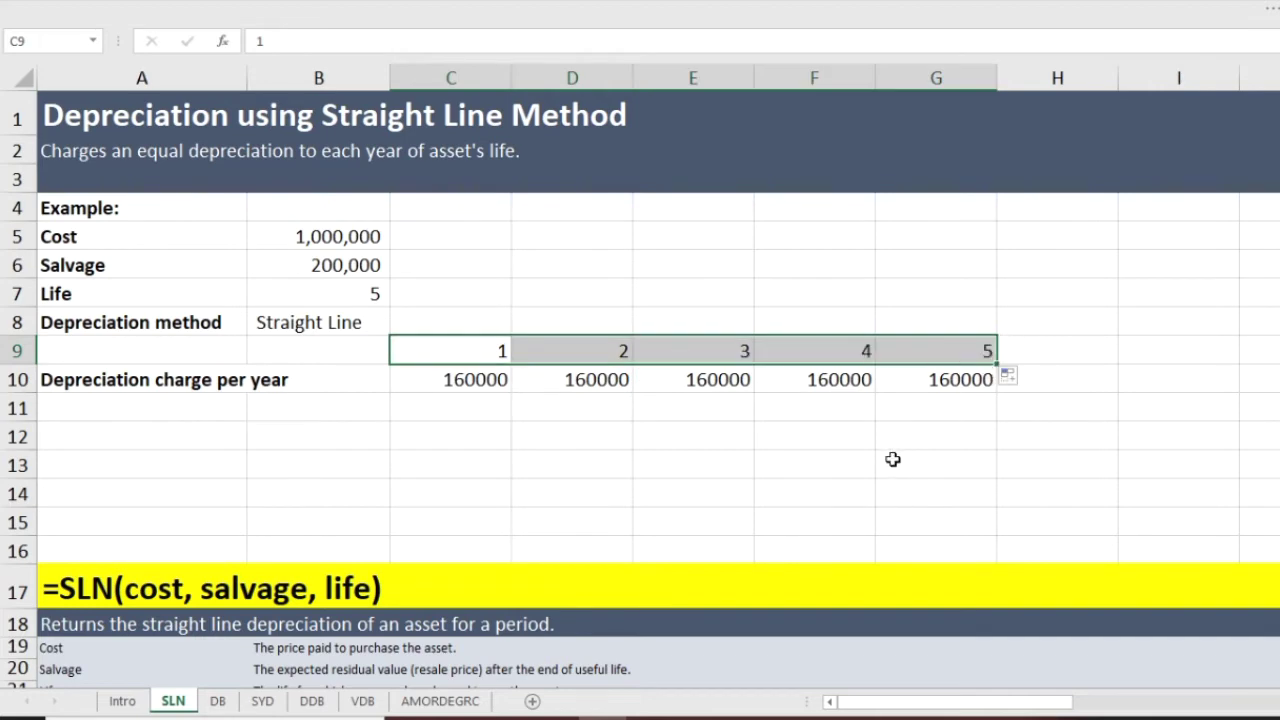
{"action": "left_click", "coordinate": [750, 459]}
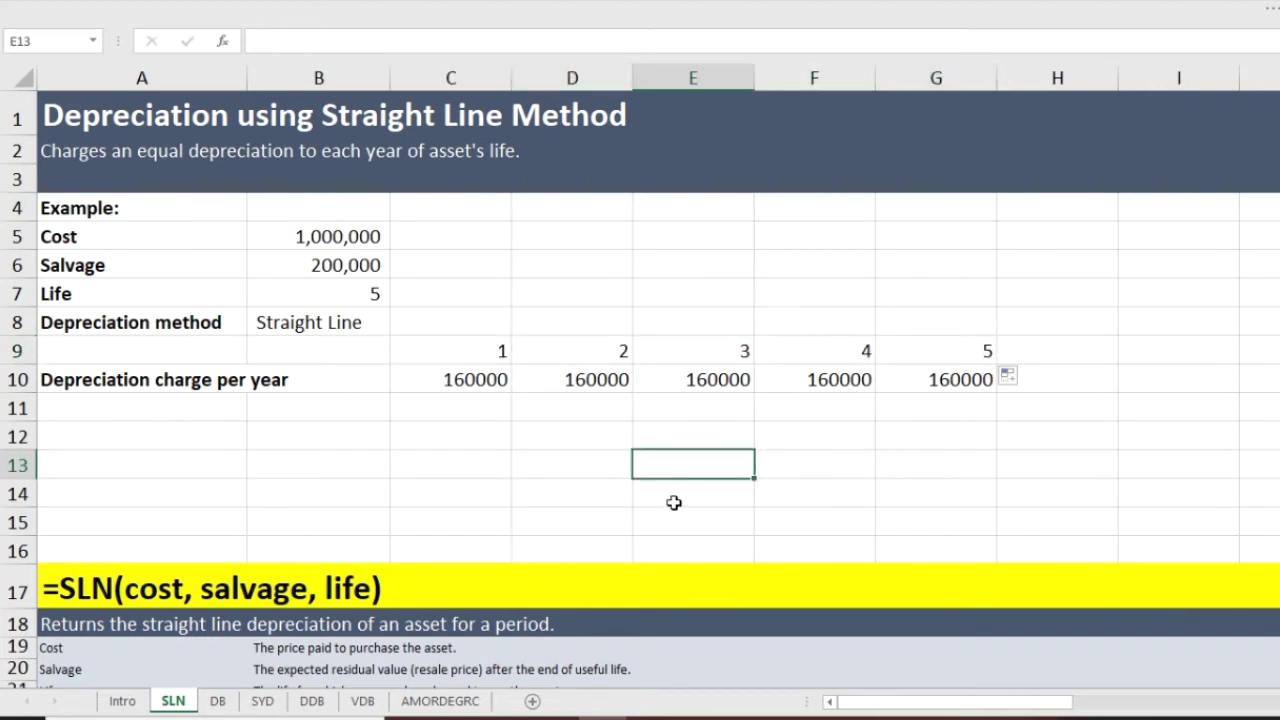
{"action": "left_click", "coordinate": [455, 373]}
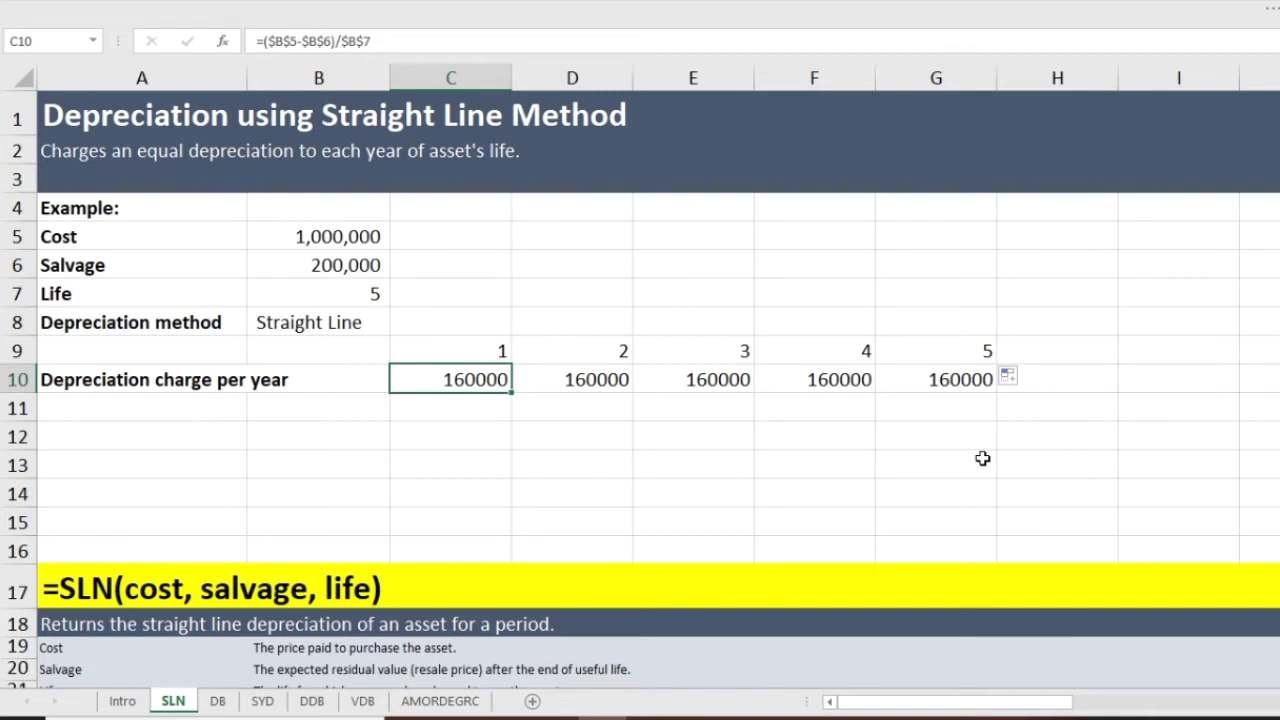
{"action": "key", "text": "shift+Right"}
{"action": "key", "text": "shift+Right"}
{"action": "key", "text": "shift+Right"}
{"action": "key", "text": "shift+Right"}
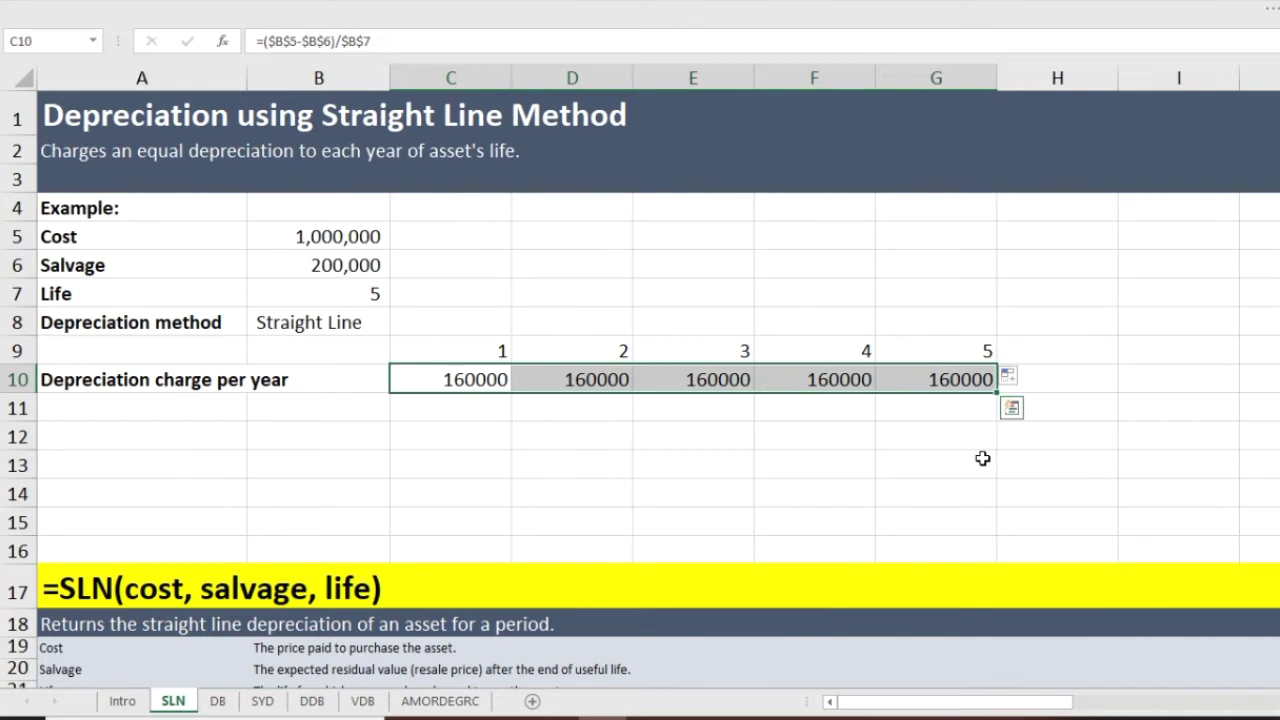
{"action": "key", "text": "Down"}
{"action": "type", "text": "-sy"}
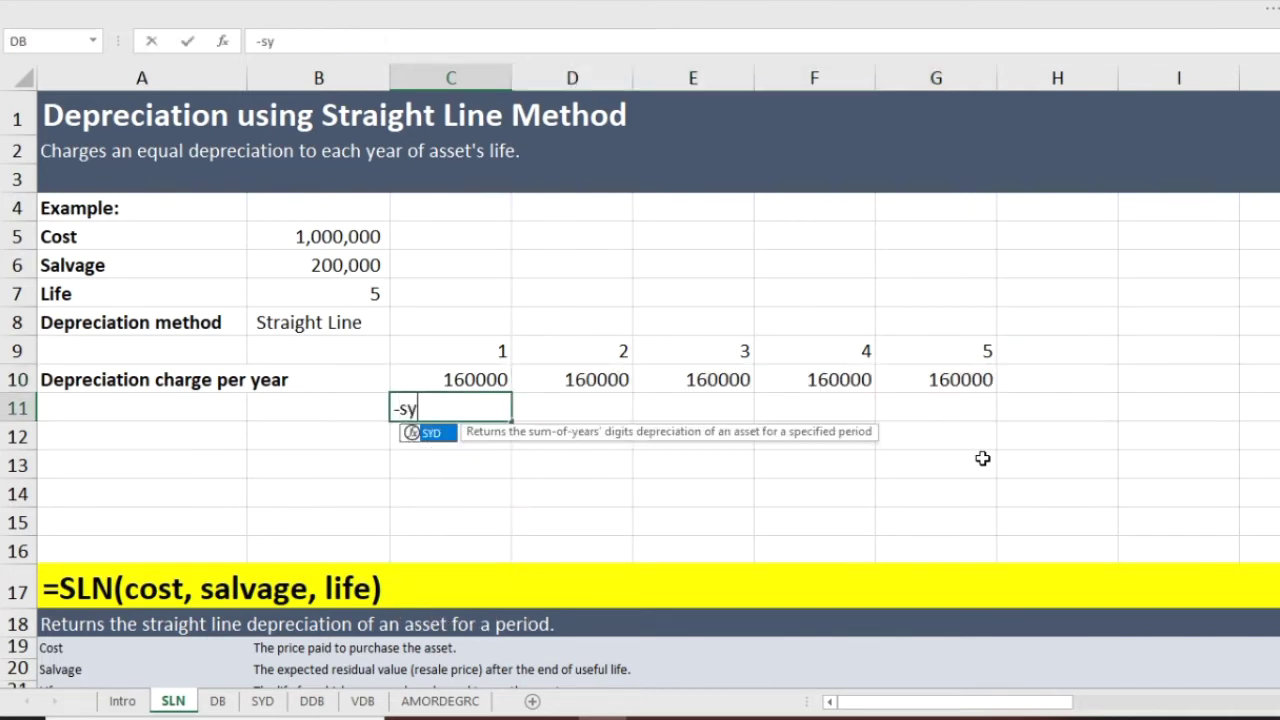
{"action": "key", "text": "BackSpace"}
{"action": "type", "text": "um"}
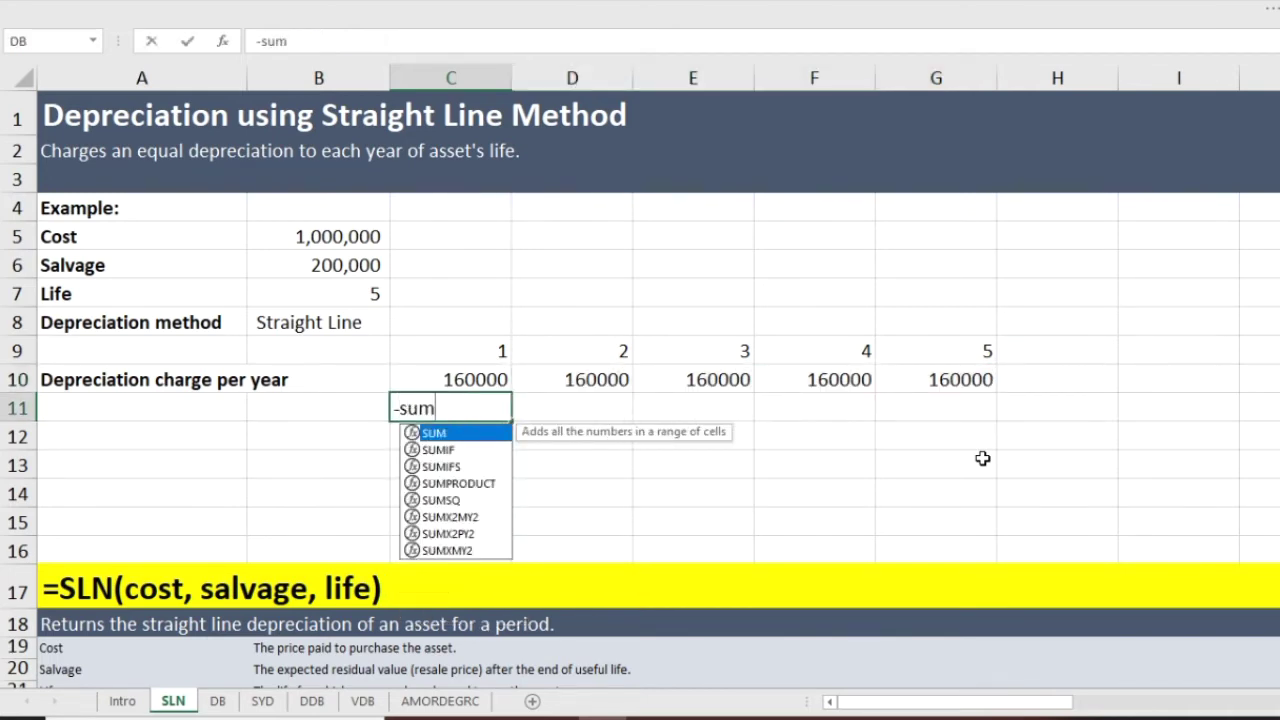
{"action": "key", "text": "Tab"}
{"action": "key", "text": "Up"}
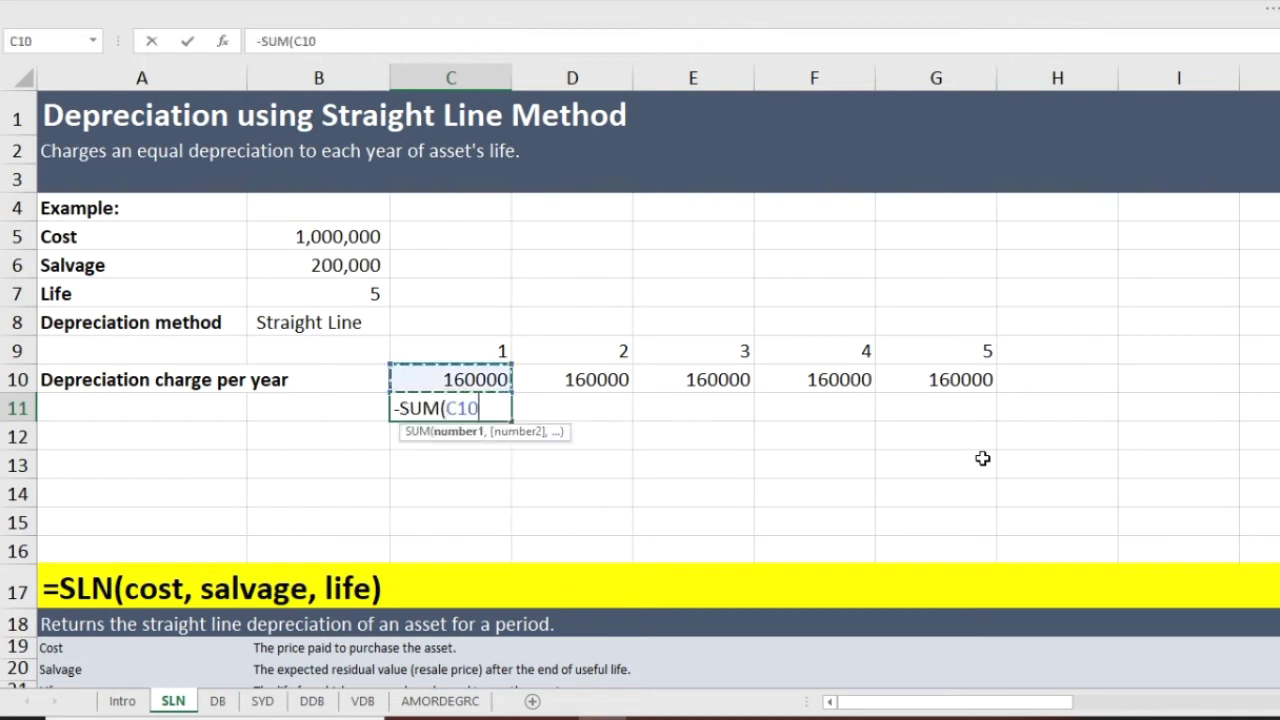
{"action": "key", "text": "shift+Right"}
{"action": "key", "text": "shift+Right"}
{"action": "key", "text": "shift+Right"}
{"action": "key", "text": "shift+Right"}
{"action": "key", "text": "ctrl+Return"}
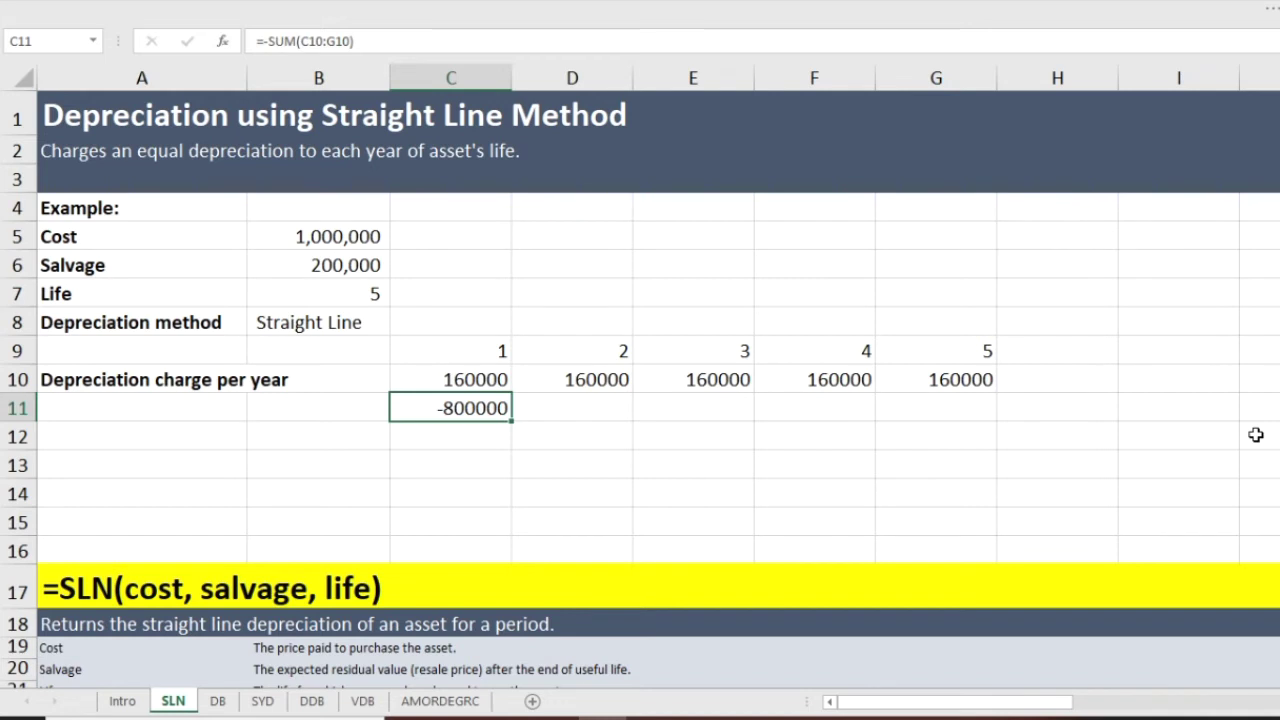
{"action": "key", "text": "Delete"}
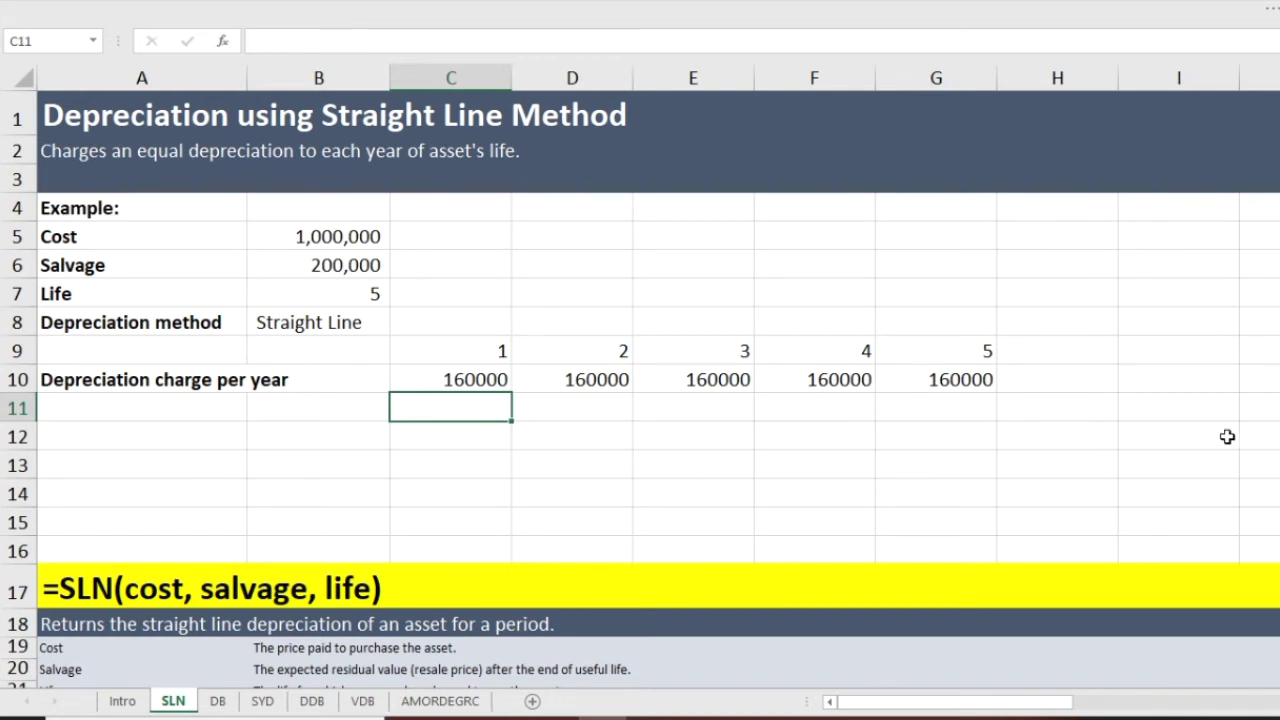
{"action": "left_click", "coordinate": [229, 403]}
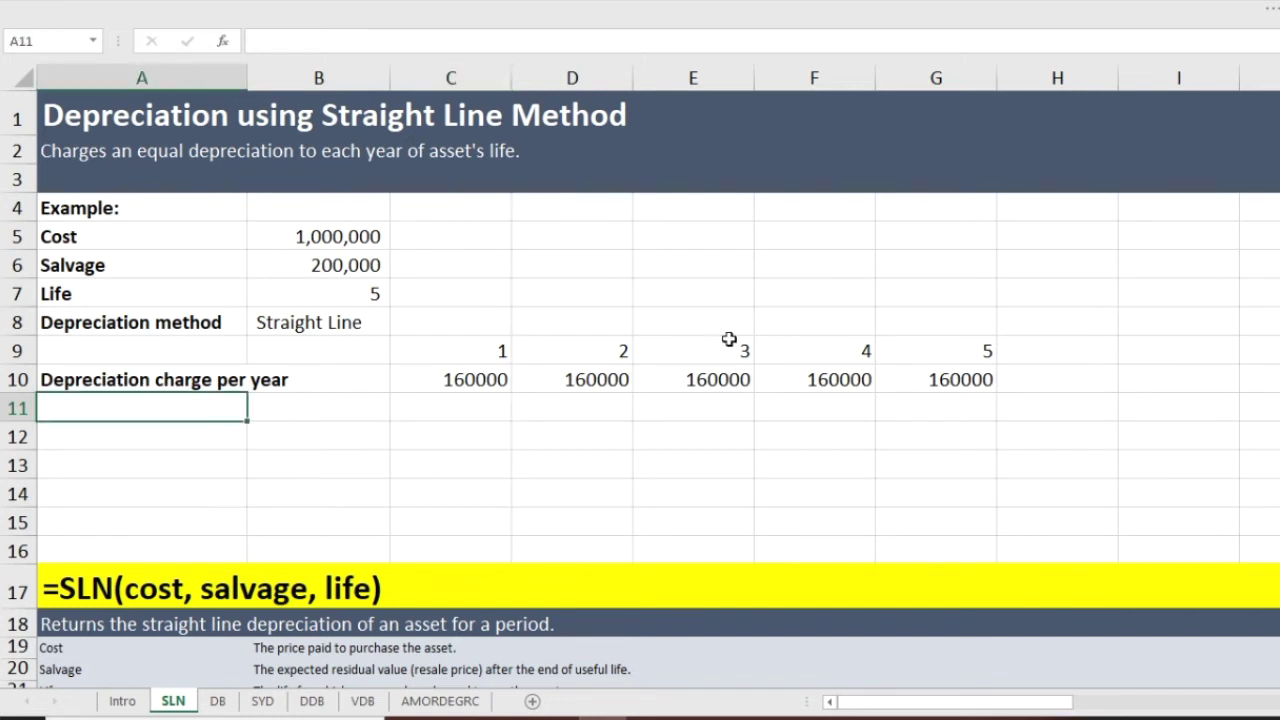
{"action": "left_click", "coordinate": [493, 377]}
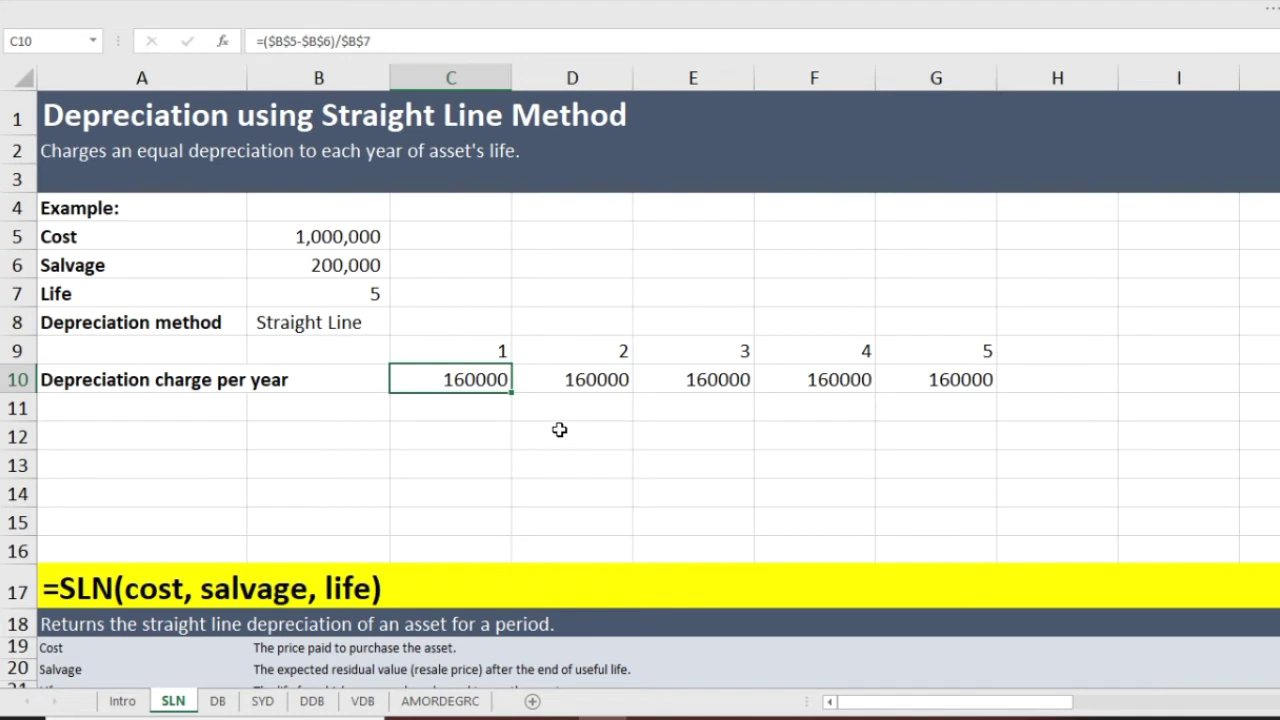
{"action": "scroll", "coordinate": [559, 429], "scroll_direction": "down", "scroll_amount": 2}
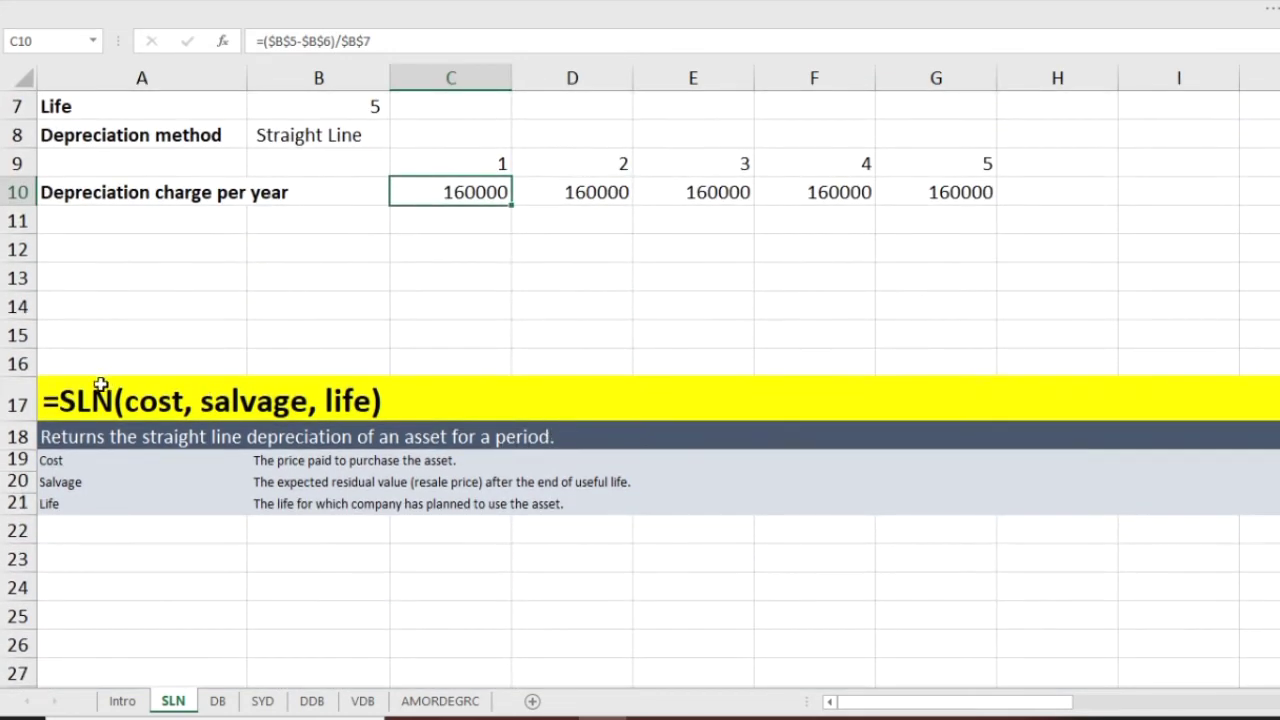
{"action": "left_click", "coordinate": [76, 408]}
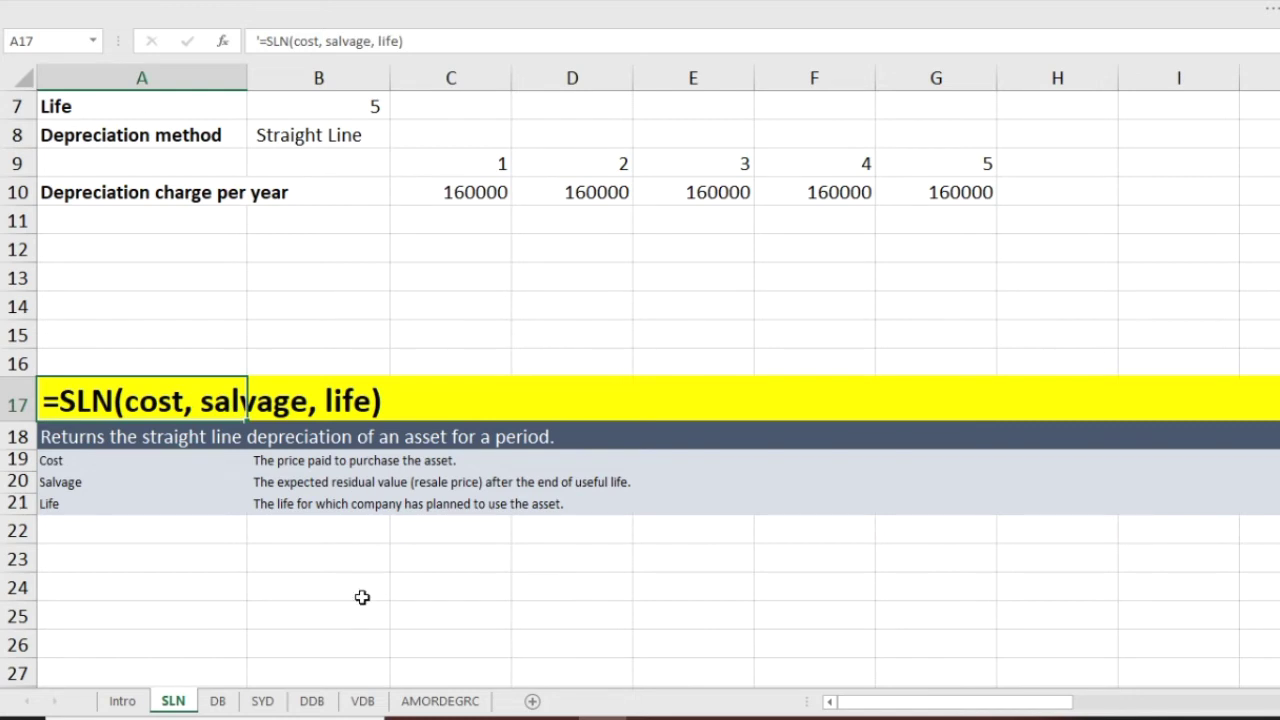
{"action": "left_click", "coordinate": [347, 552]}
{"action": "scroll", "coordinate": [654, 569], "scroll_direction": "up", "scroll_amount": 2}
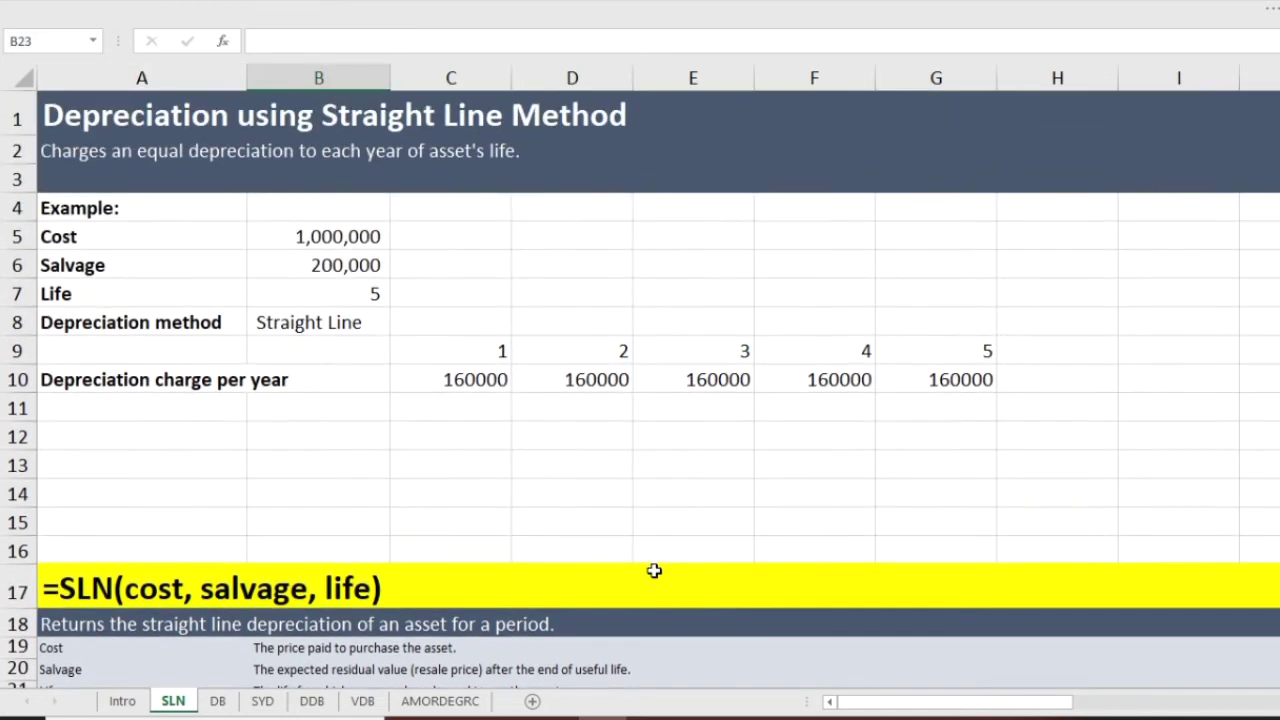
{"action": "scroll", "coordinate": [660, 568], "scroll_direction": "down", "scroll_amount": 1}
Enter =SLN(B5,B6,B7) in B23, returning 160,000.
{"action": "type", "text": "=sln"}
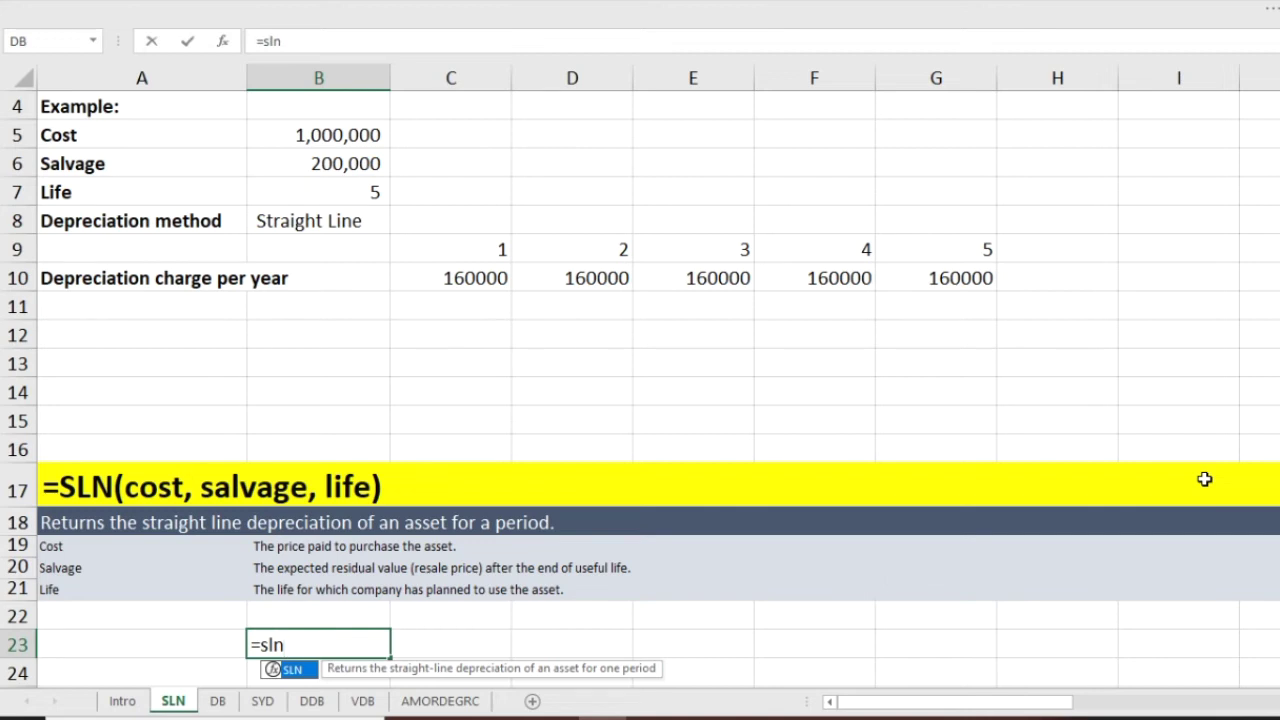
{"action": "key", "text": "Tab"}
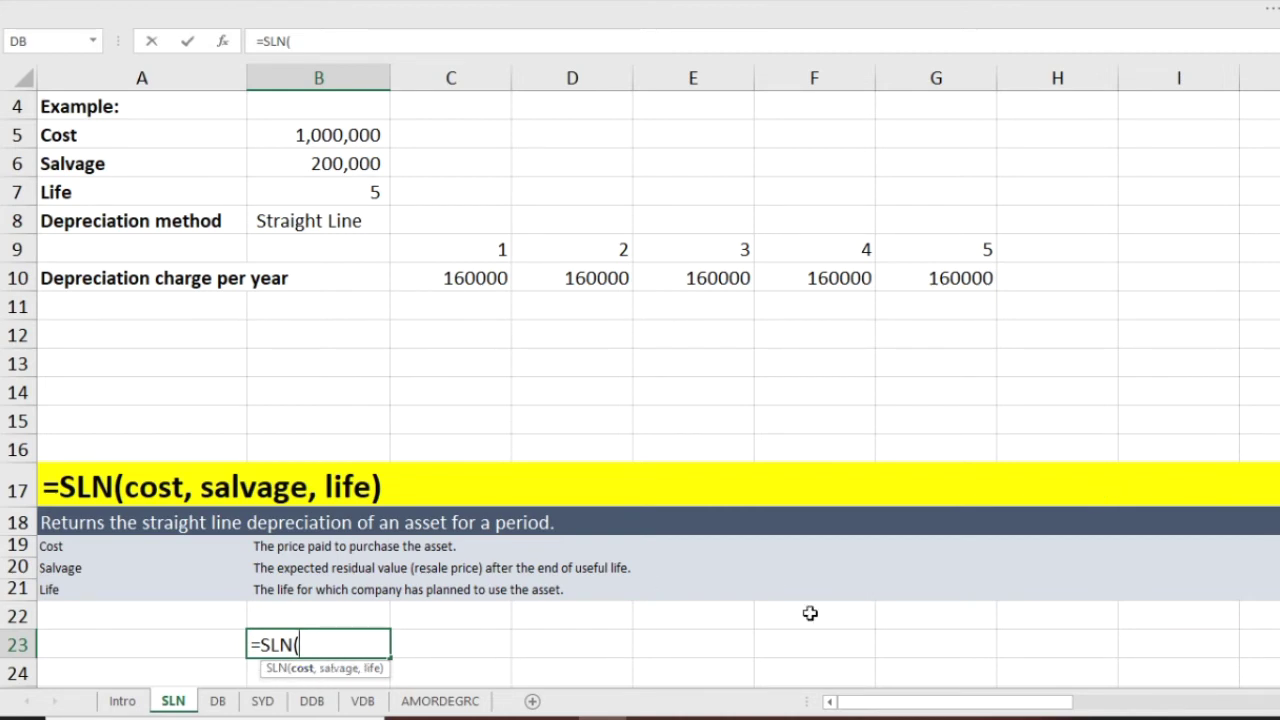
{"action": "key", "text": "Up"}
{"action": "key", "text": "Up"}
{"action": "key", "text": "Up"}
{"action": "key", "text": "Up"}
{"action": "key", "text": "Up"}
{"action": "key", "text": "Up"}
{"action": "key", "text": "Up"}
{"action": "key", "text": "Up"}
{"action": "key", "text": "Up"}
{"action": "key", "text": "Up"}
{"action": "key", "text": "Up"}
{"action": "key", "text": "Up"}
{"action": "key", "text": "Up"}
{"action": "key", "text": "Up"}
{"action": "key", "text": "Up"}
{"action": "key", "text": "Up"}
{"action": "key", "text": "Up"}
{"action": "key", "text": "Up"}
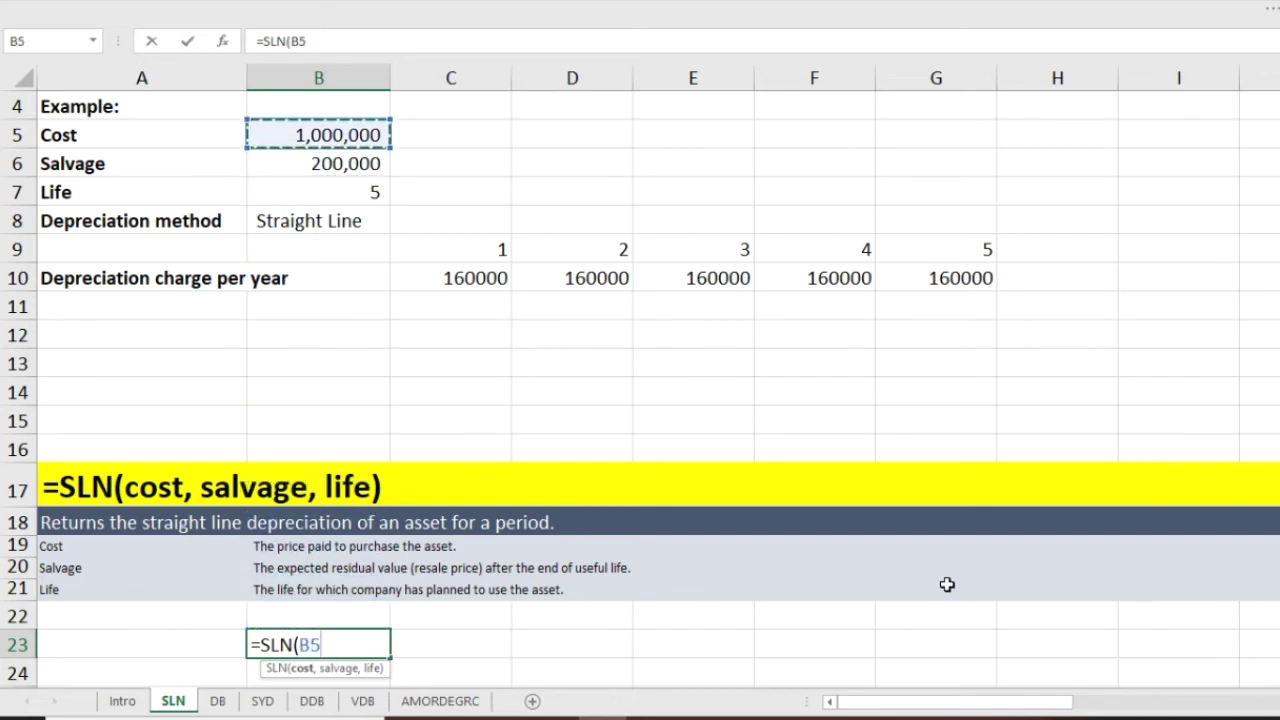
{"action": "type", "text": ","}
{"action": "key", "text": "Up"}
{"action": "key", "text": "Up"}
{"action": "key", "text": "Up"}
{"action": "key", "text": "Up"}
{"action": "key", "text": "Up"}
{"action": "key", "text": "Up"}
{"action": "key", "text": "Up"}
{"action": "key", "text": "Up"}
{"action": "key", "text": "Up"}
{"action": "key", "text": "Up"}
{"action": "key", "text": "Up"}
{"action": "key", "text": "Up"}
{"action": "key", "text": "Up"}
{"action": "key", "text": "Up"}
{"action": "key", "text": "Up"}
{"action": "key", "text": "Up"}
{"action": "key", "text": "Up"}
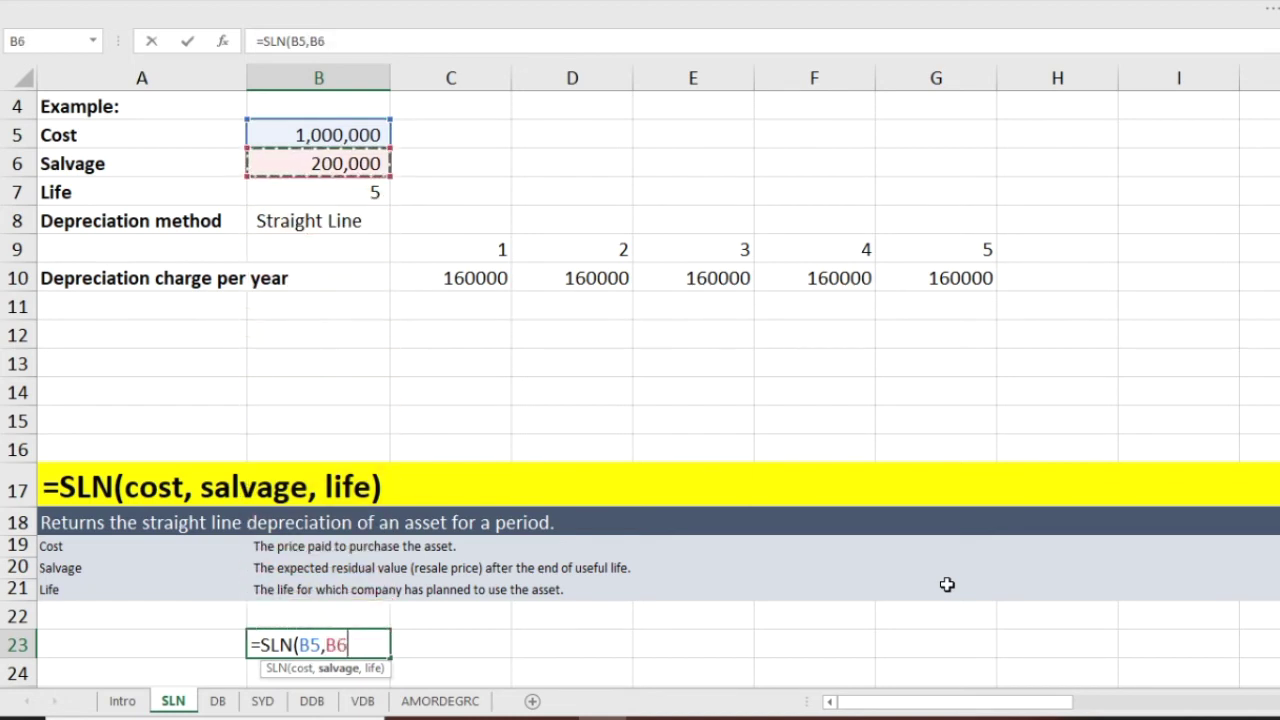
{"action": "type", "text": ","}
{"action": "key", "text": "Up"}
{"action": "key", "text": "Up"}
{"action": "key", "text": "Up"}
{"action": "key", "text": "Up"}
{"action": "key", "text": "Up"}
{"action": "key", "text": "Up"}
{"action": "key", "text": "Up"}
{"action": "key", "text": "Up"}
{"action": "key", "text": "Up"}
{"action": "key", "text": "Up"}
{"action": "key", "text": "Up"}
{"action": "key", "text": "Up"}
{"action": "key", "text": "Up"}
{"action": "key", "text": "Up"}
{"action": "key", "text": "Up"}
{"action": "key", "text": "Up"}
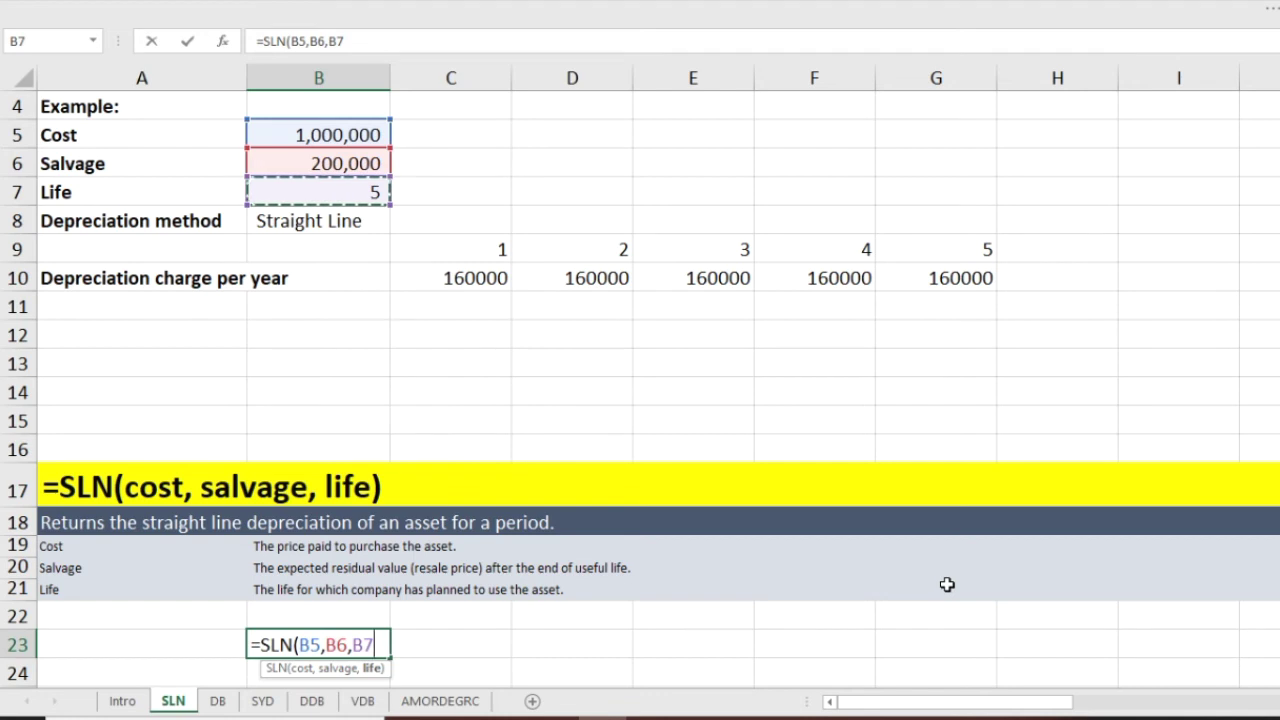
{"action": "type", "text": ")"}
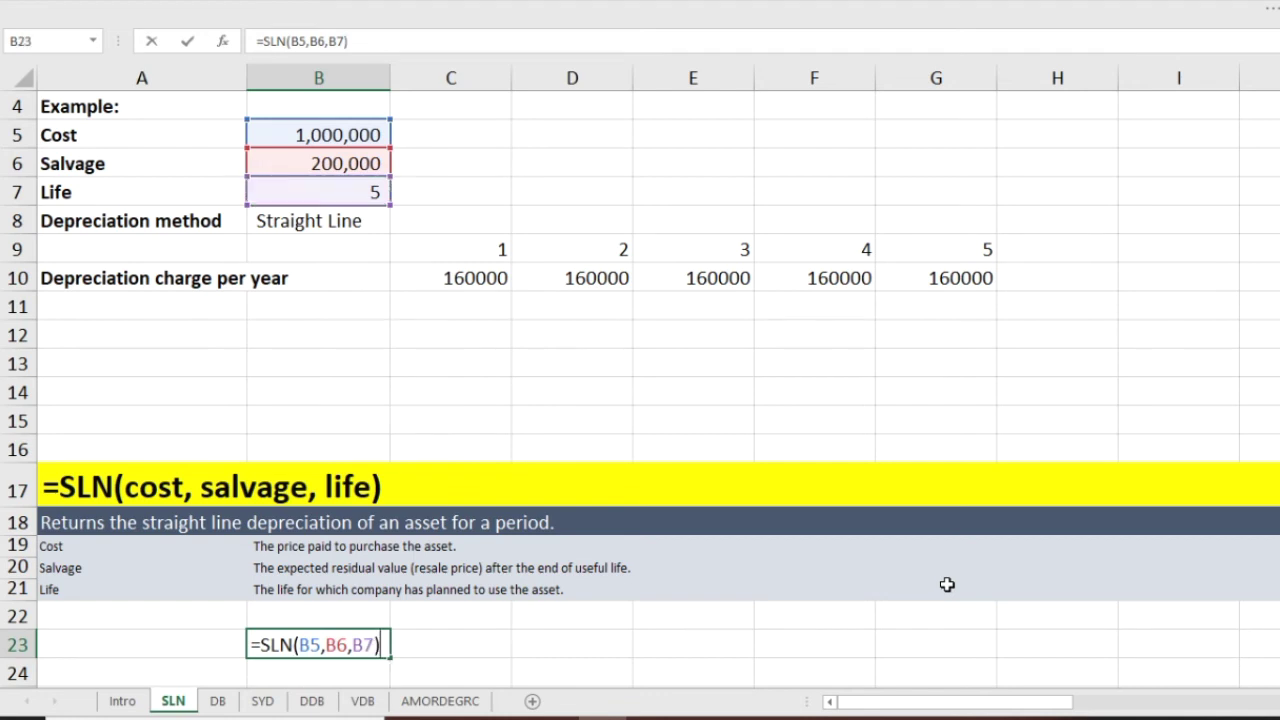
{"action": "key", "text": "Return"}
{"action": "key", "text": "Up"}
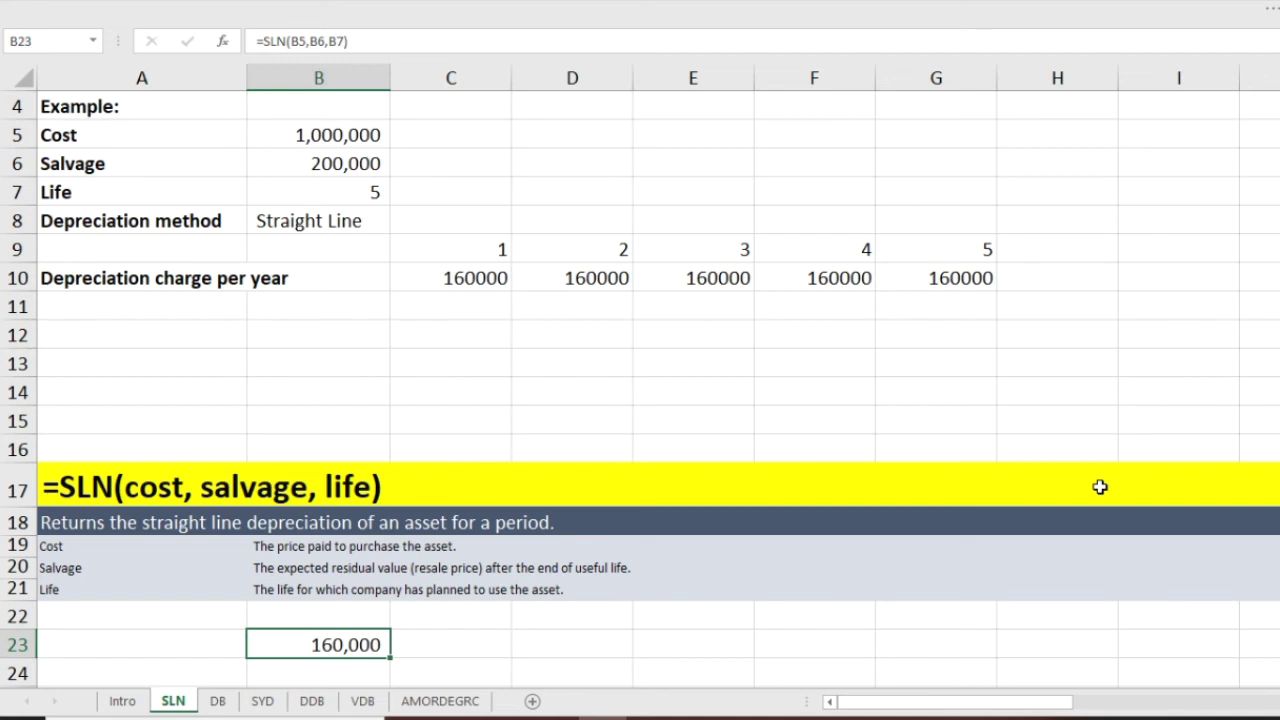
{"action": "key", "text": "Up"}
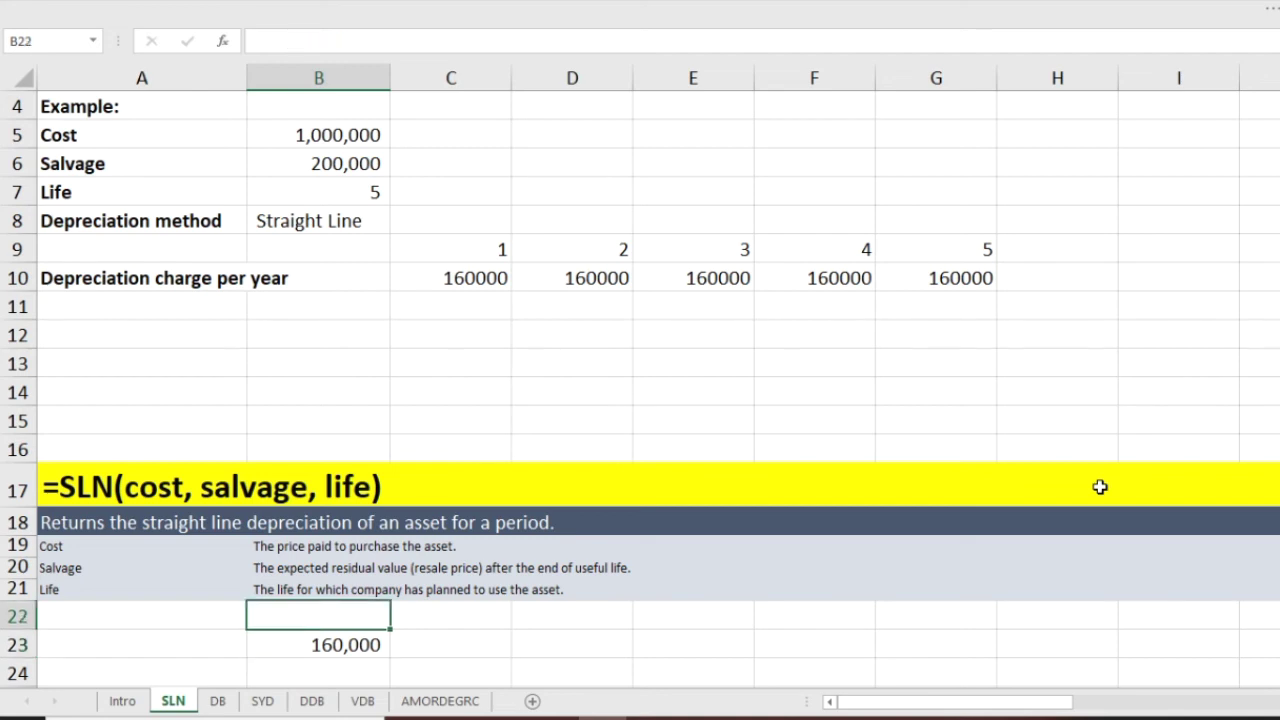
Type year labels 1 and 2 in B22:C22, then clear them.
{"action": "type", "text": "1"}
{"action": "key", "text": "Tab"}
{"action": "type", "text": "2"}
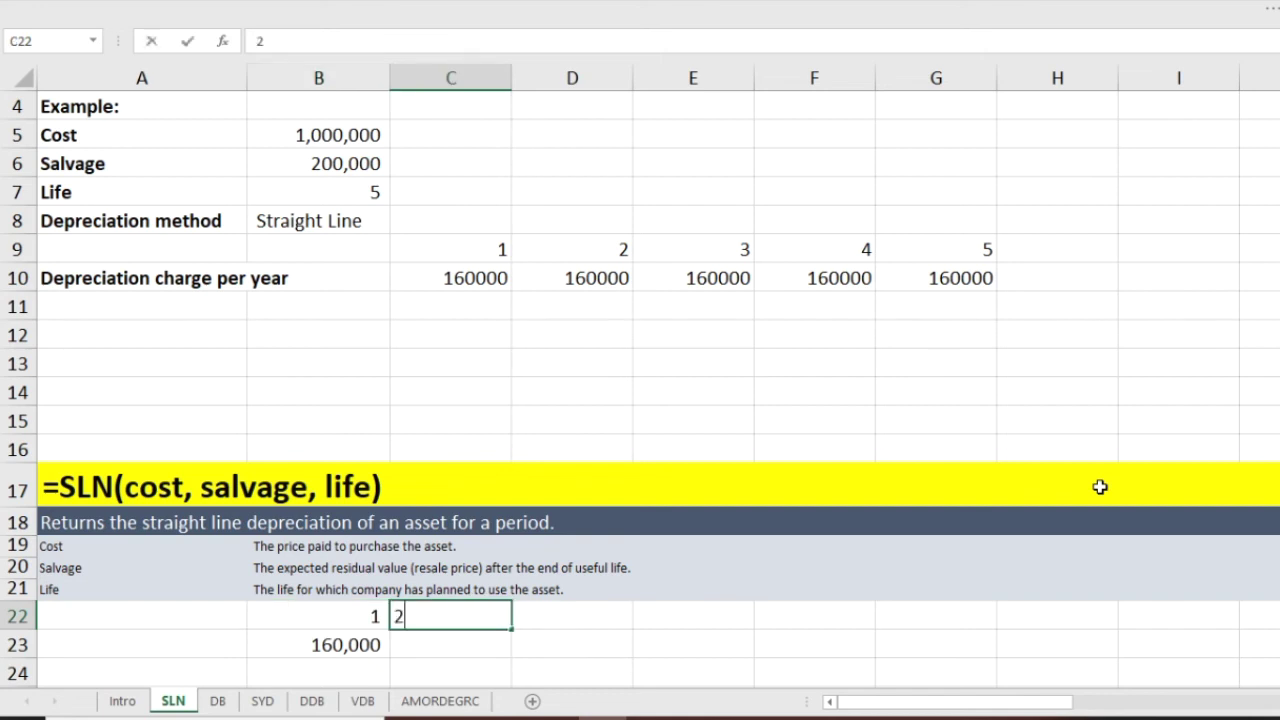
{"action": "key", "text": "Return"}
{"action": "key", "text": "Up"}
{"action": "key", "text": "shift+Right"}
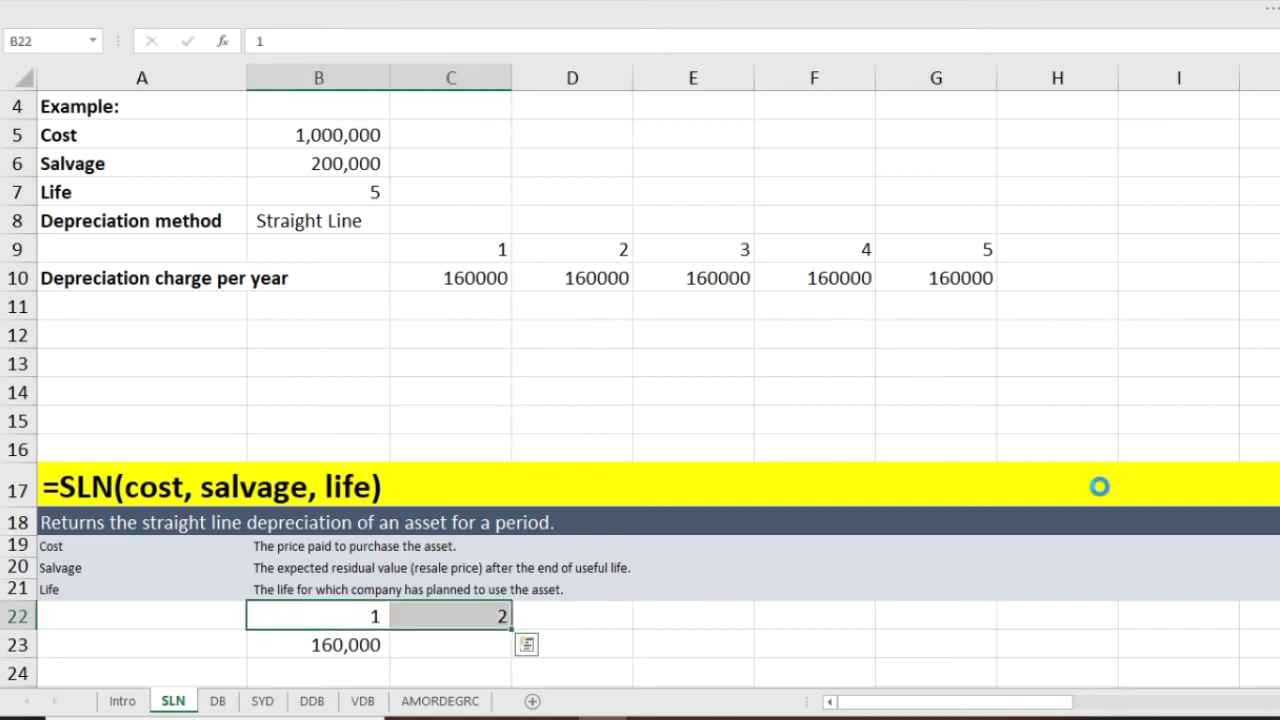
{"action": "key", "text": "Delete"}
Copy the SLN formula from B23 into C23.
{"action": "key", "text": "Down"}
{"action": "key", "text": "Right"}
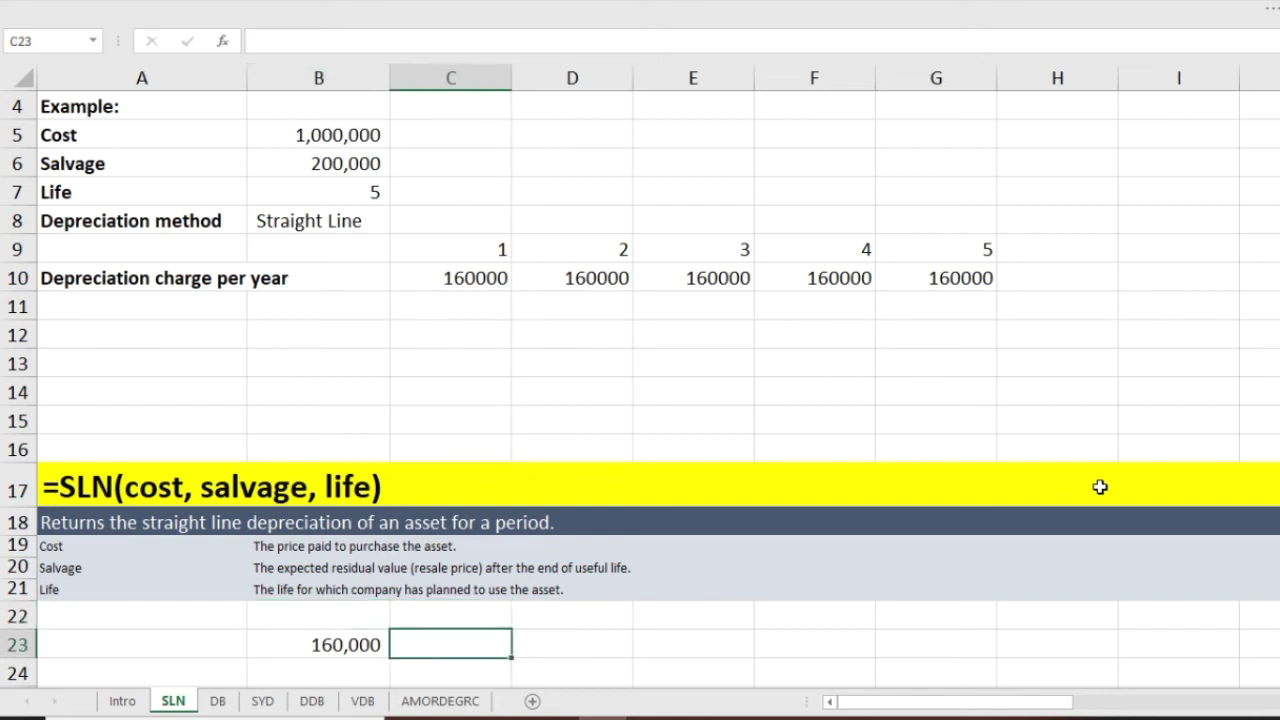
{"action": "key", "text": "Left"}
{"action": "key", "text": "ctrl+c"}
{"action": "key", "text": "Right"}
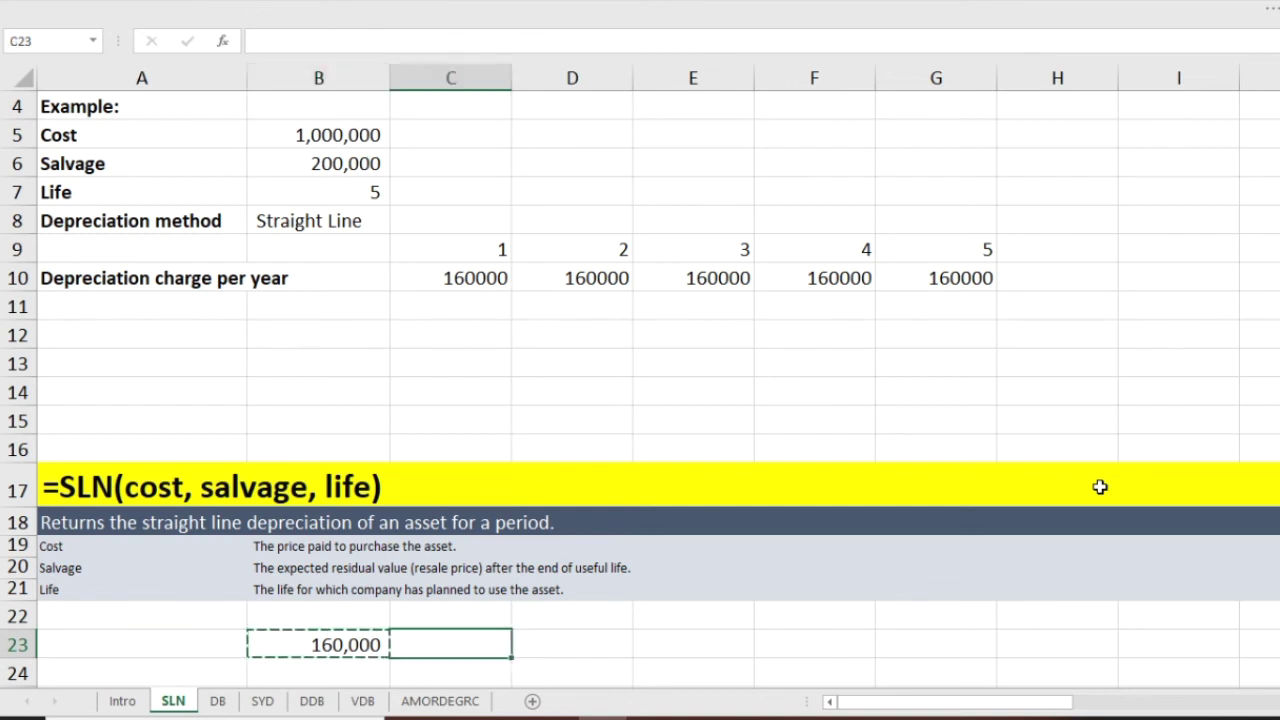
{"action": "left_click", "coordinate": [1100, 487]}
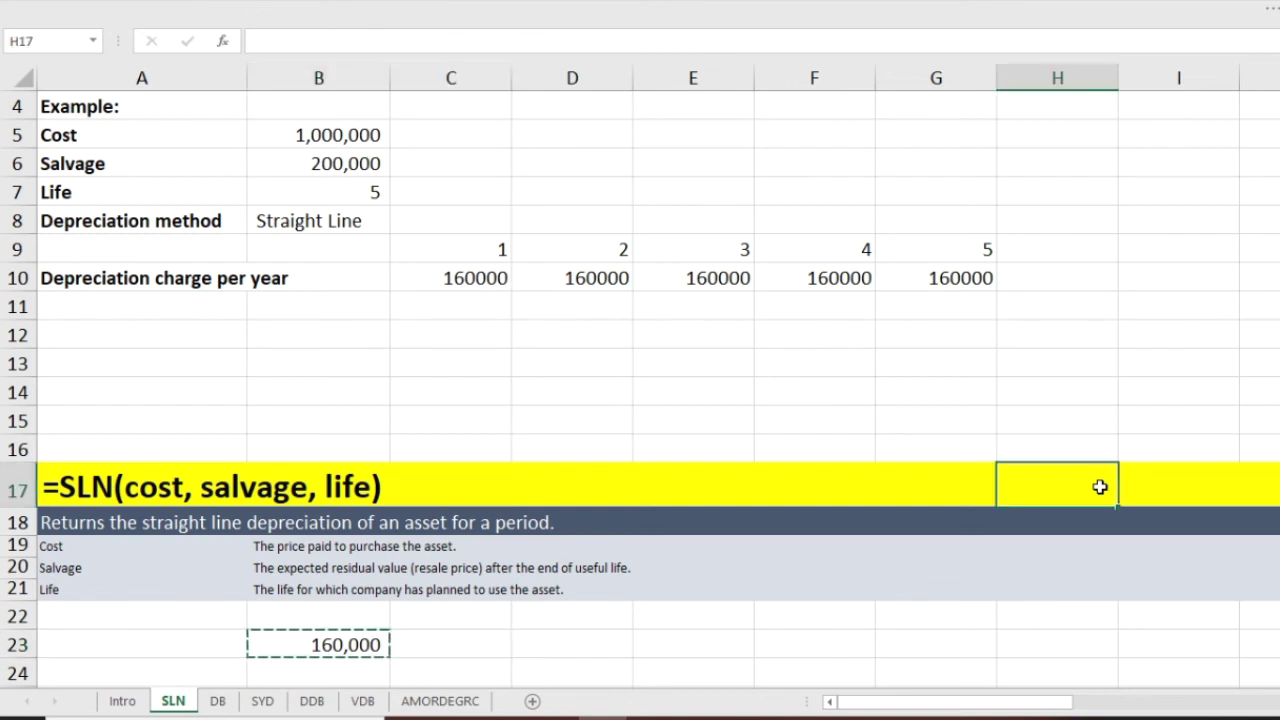
{"action": "key", "text": "Down"}
{"action": "key", "text": "Down"}
{"action": "key", "text": "Down"}
{"action": "key", "text": "Down"}
{"action": "key", "text": "Down"}
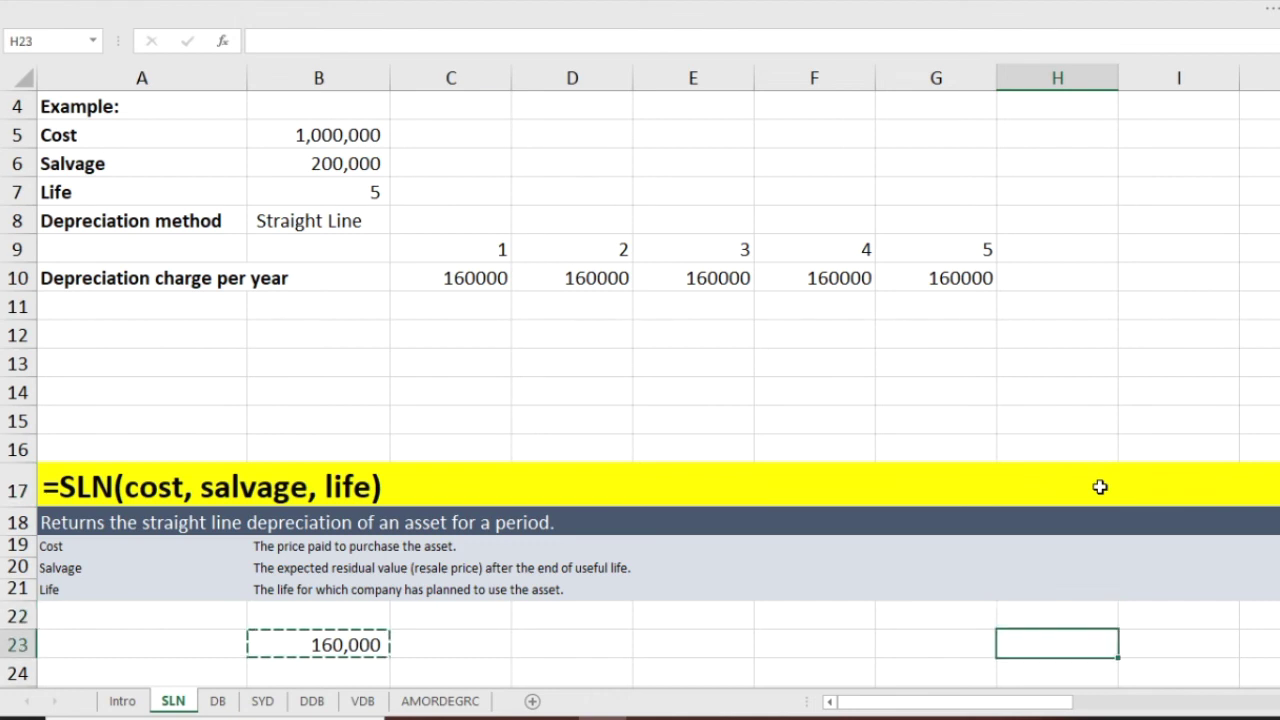
{"action": "key", "text": "Down"}
{"action": "key", "text": "ctrl+Left"}
{"action": "key", "text": "Right"}
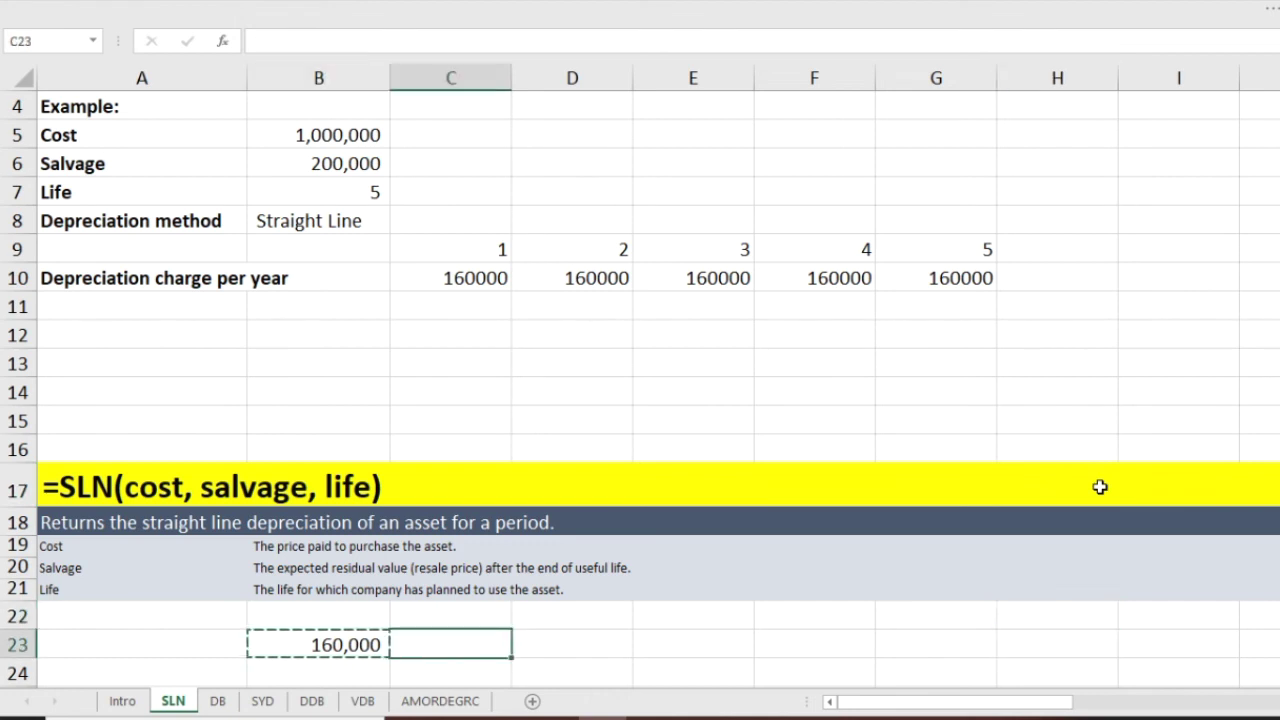
{"action": "key", "text": "ctrl+v"}
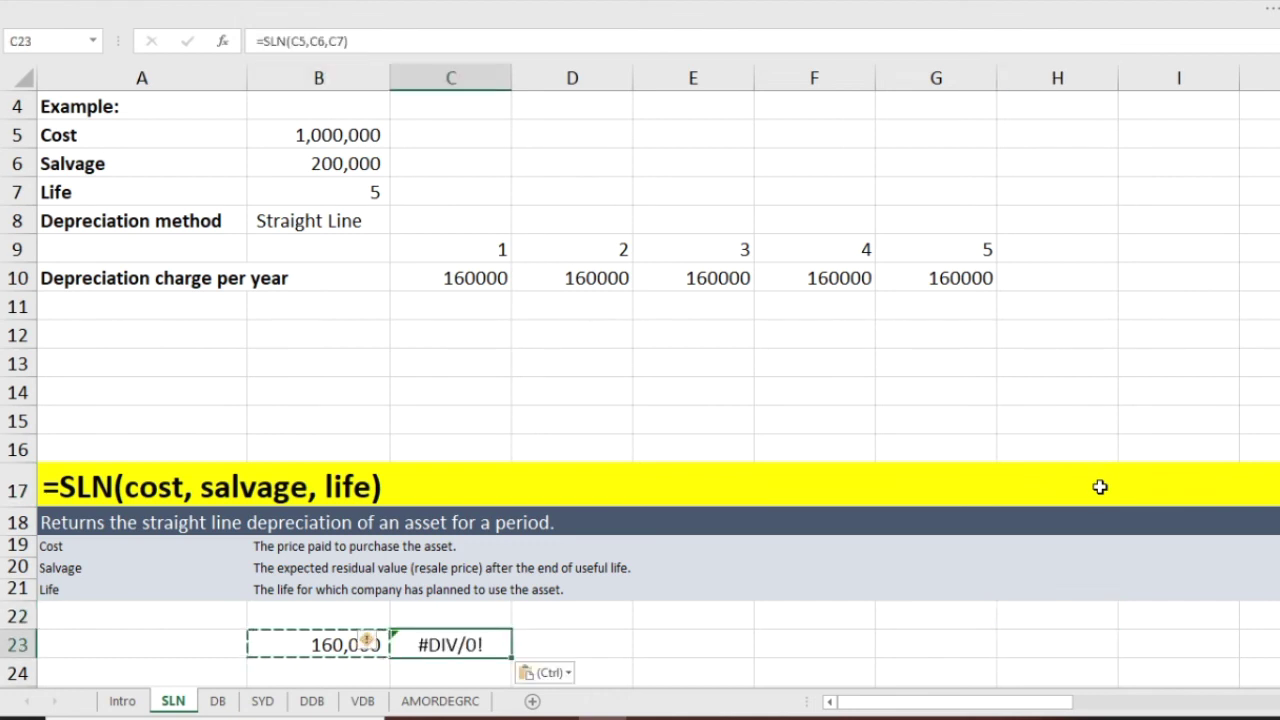
Inspect C23's shifted =SLN(C5,C6,C7), which returns #DIV/0!
{"action": "key", "text": "Escape"}
{"action": "key", "text": "Right"}
{"action": "key", "text": "Left"}
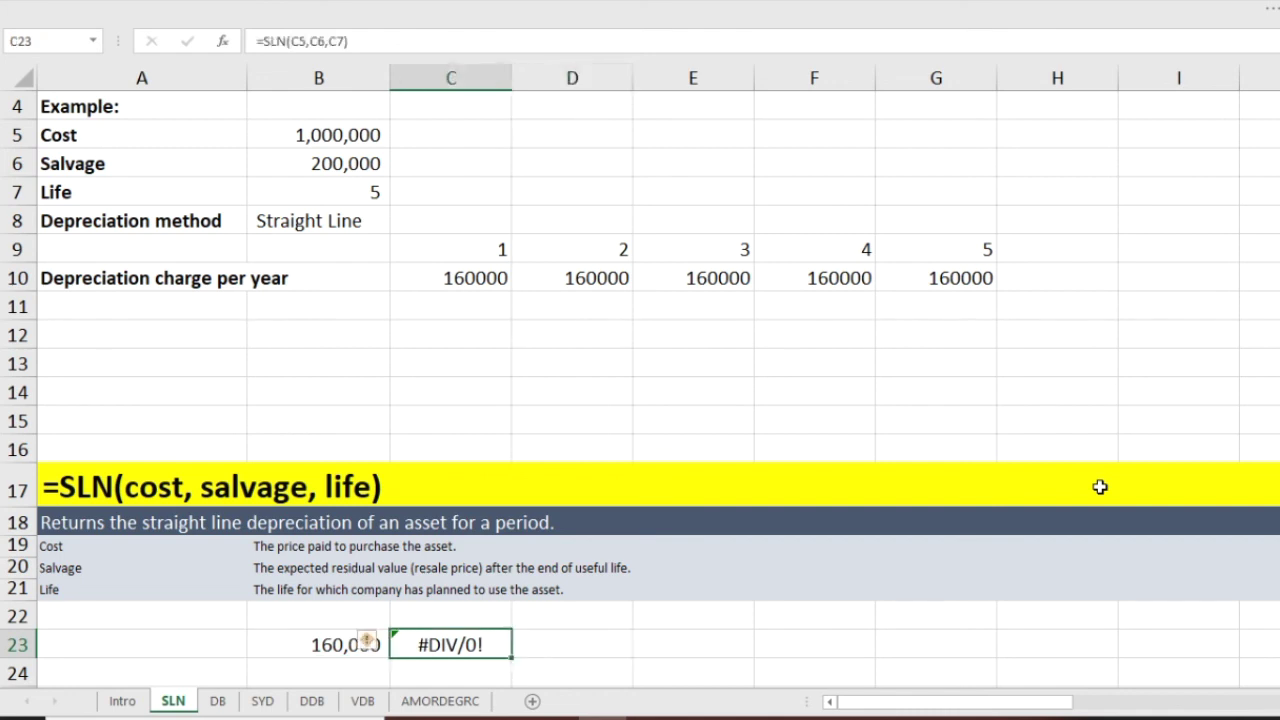
{"action": "key", "text": "F2"}
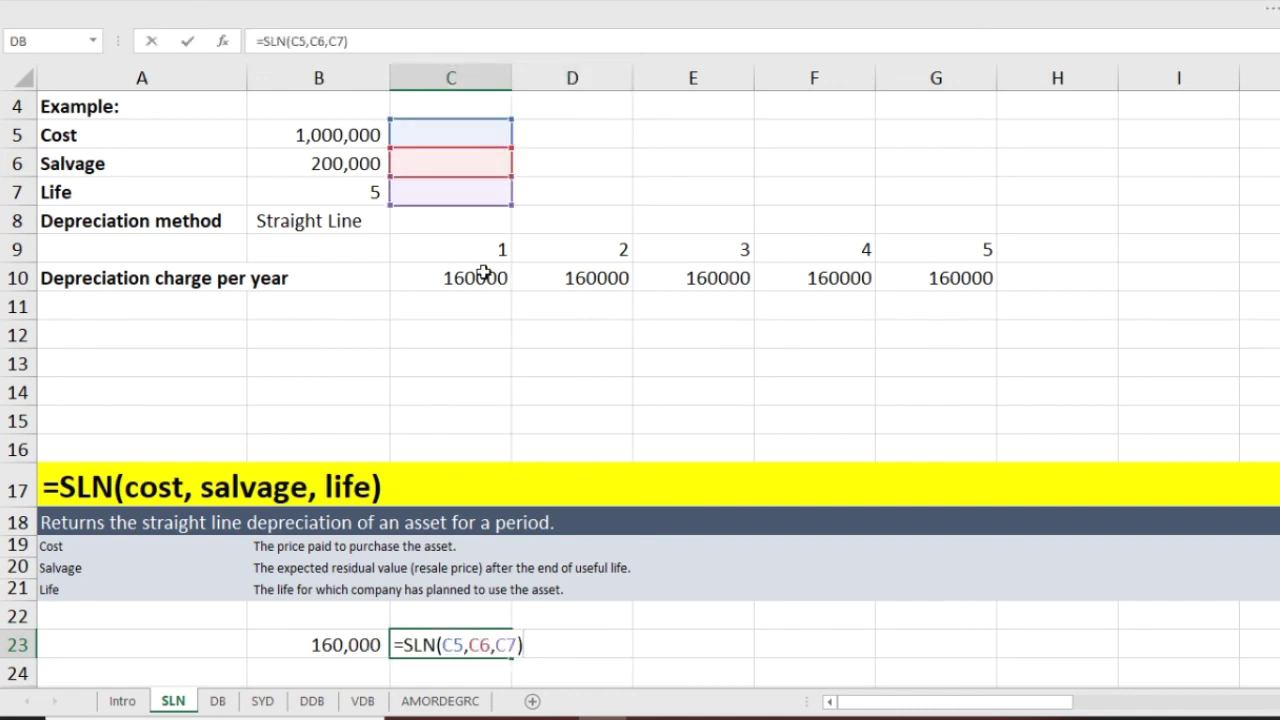
Change B23 to the anchored formula =SLN($B$5,$B$6,$B$7).
{"action": "key", "text": "Return"}
{"action": "key", "text": "Up"}
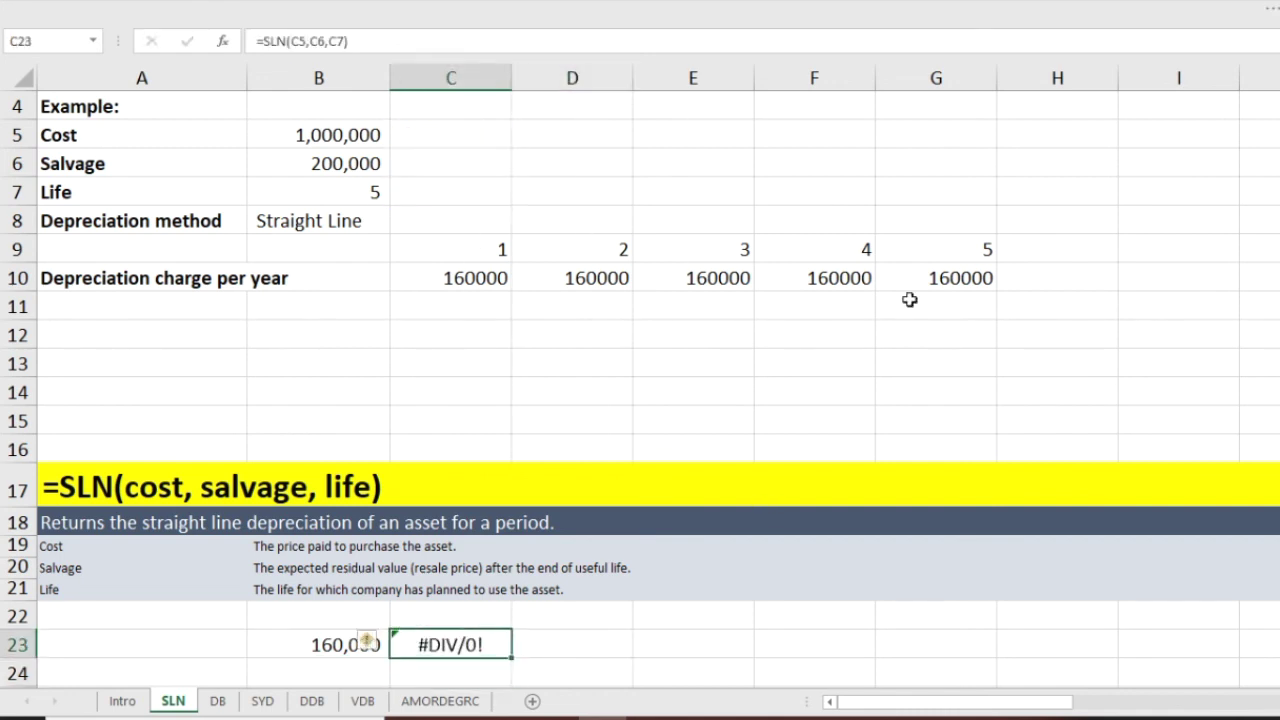
{"action": "key", "text": "Left"}
{"action": "key", "text": "F2"}
{"action": "key", "text": "Left"}
{"action": "key", "text": "Left"}
{"action": "key", "text": "Left"}
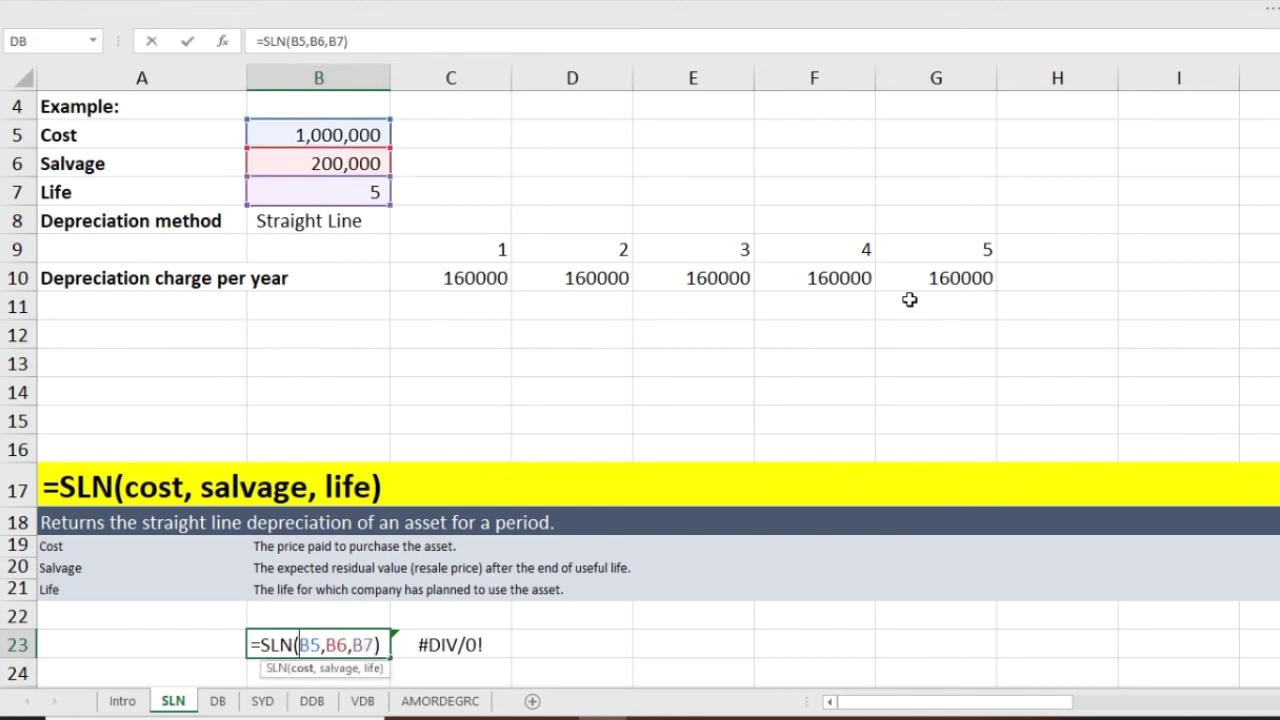
{"action": "key", "text": "F4"}
{"action": "key", "text": "Right"}
{"action": "key", "text": "F4"}
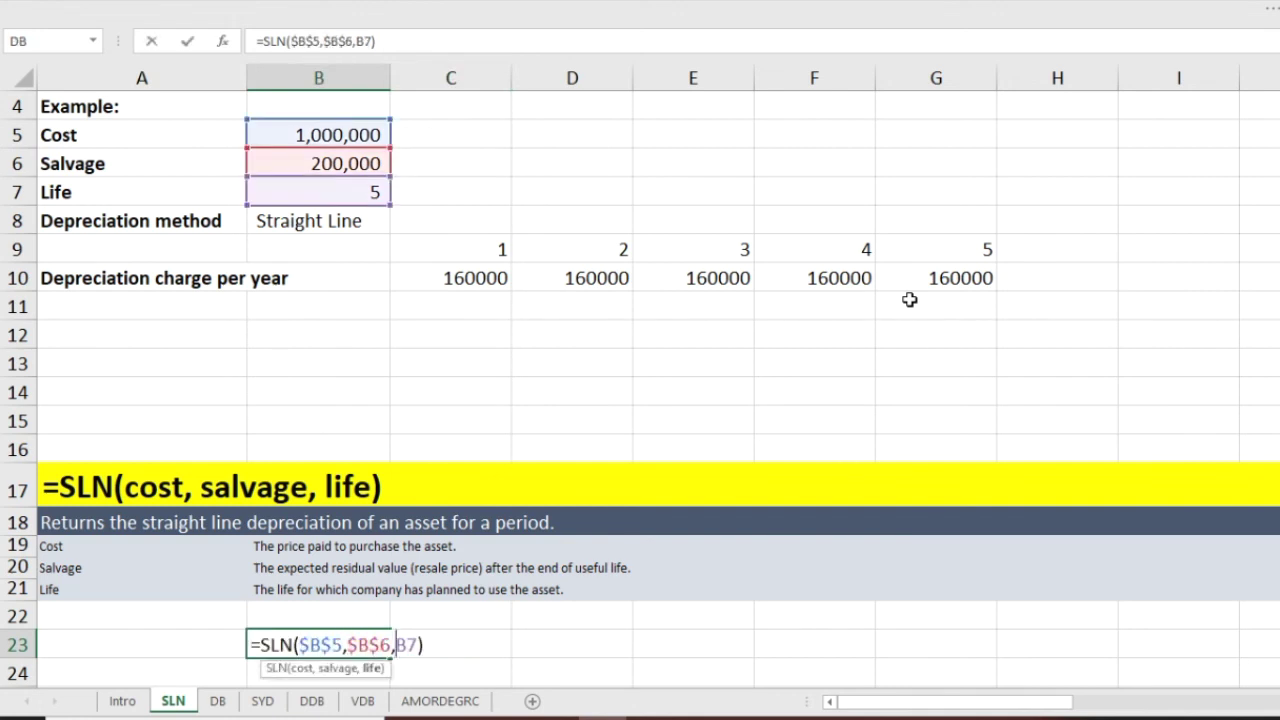
{"action": "key", "text": "F4"}
{"action": "key", "text": "Right"}
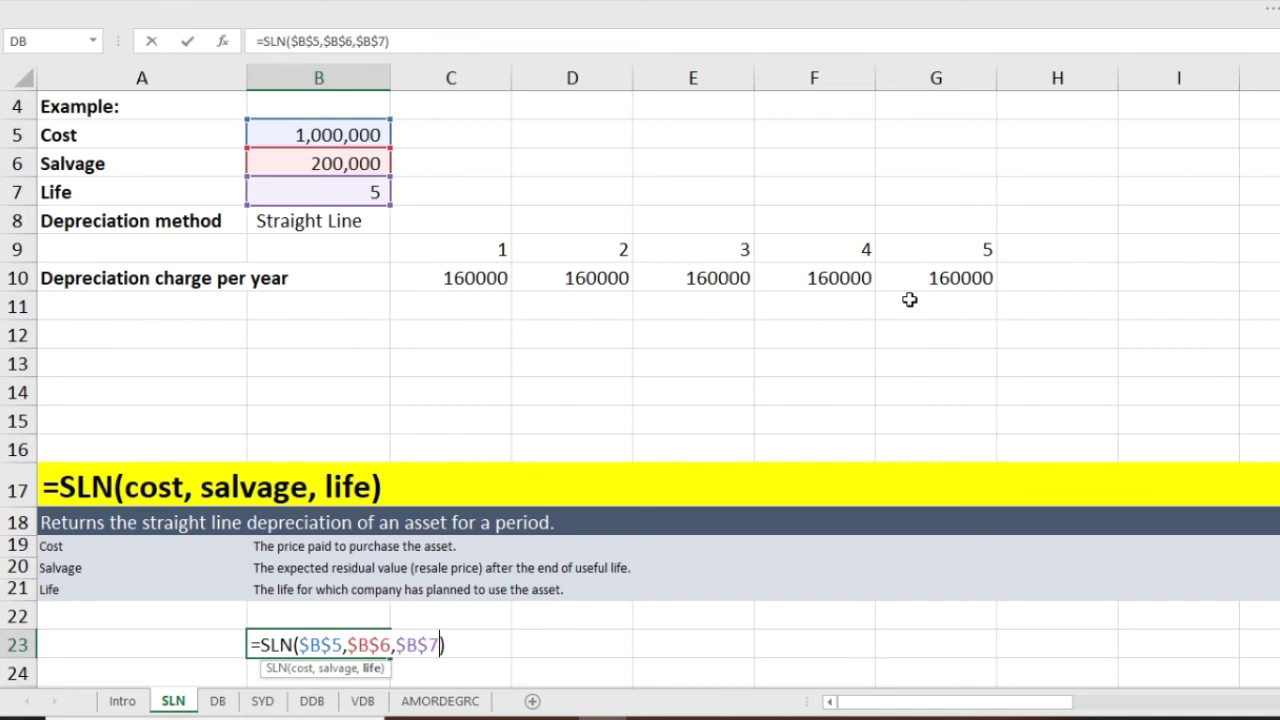
{"action": "key", "text": "Return"}
Paste the anchored SLN formula across C23:G23, each showing 160,000.
{"action": "key", "text": "Up"}
{"action": "key", "text": "ctrl+c"}
{"action": "key", "text": "shift+Right"}
{"action": "key", "text": "shift+Right"}
{"action": "key", "text": "shift+Right"}
{"action": "key", "text": "shift+Right"}
{"action": "key", "text": "shift+Right"}
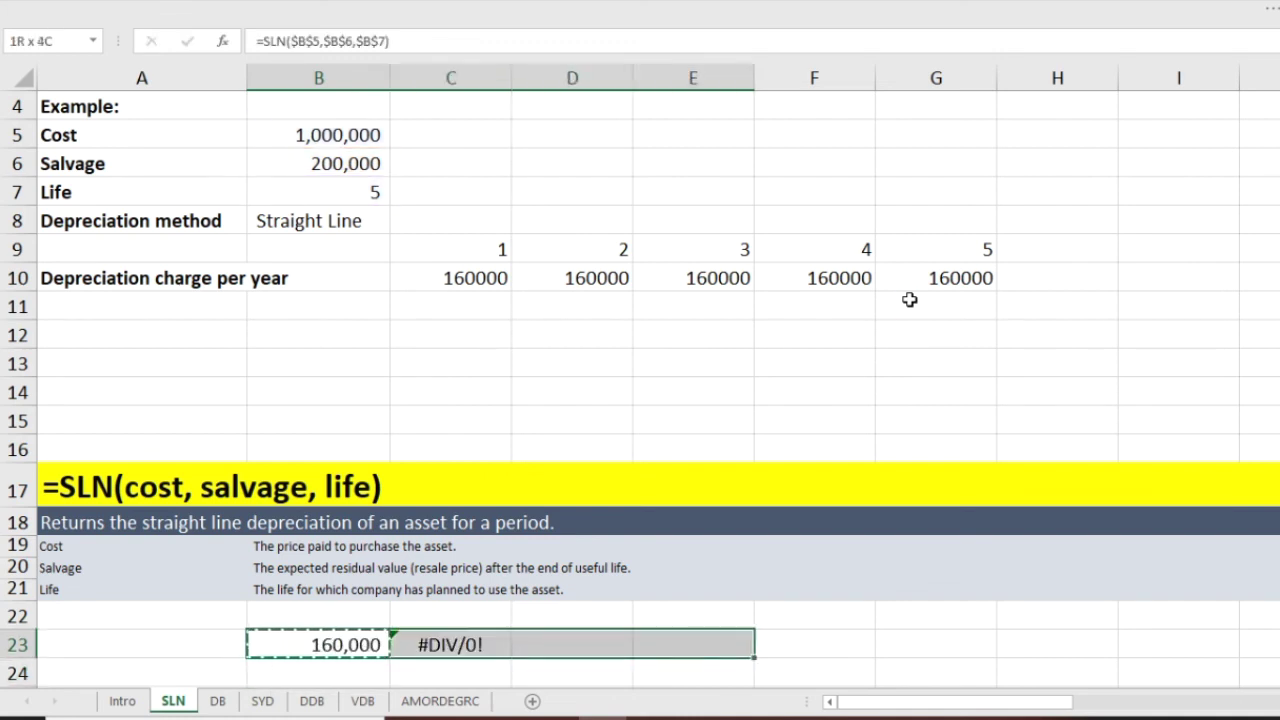
{"action": "key", "text": "ctrl+v"}
{"action": "key", "text": "Escape"}
{"action": "key", "text": "Left"}
{"action": "key", "text": "Right"}
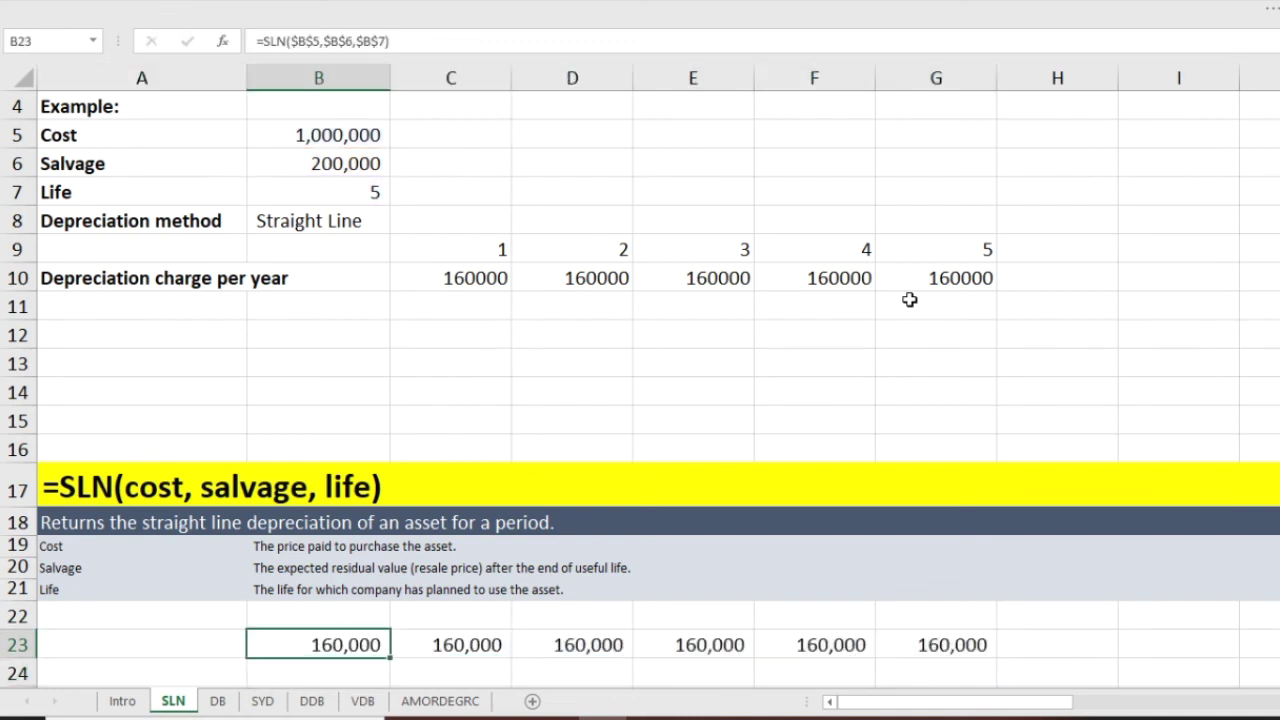
{"action": "key", "text": "Delete"}
{"action": "key", "text": "Right"}
{"action": "key", "text": "Up"}
Enter the year numbers 1 in C22 and 2 in D22.
{"action": "type", "text": "1"}
{"action": "key", "text": "Right"}
{"action": "type", "text": "2"}
{"action": "key", "text": "Return"}
Extend the 1, 2 year series from C22:D22 across row 22 toward G22, then select D23.
{"action": "key", "text": "Up"}
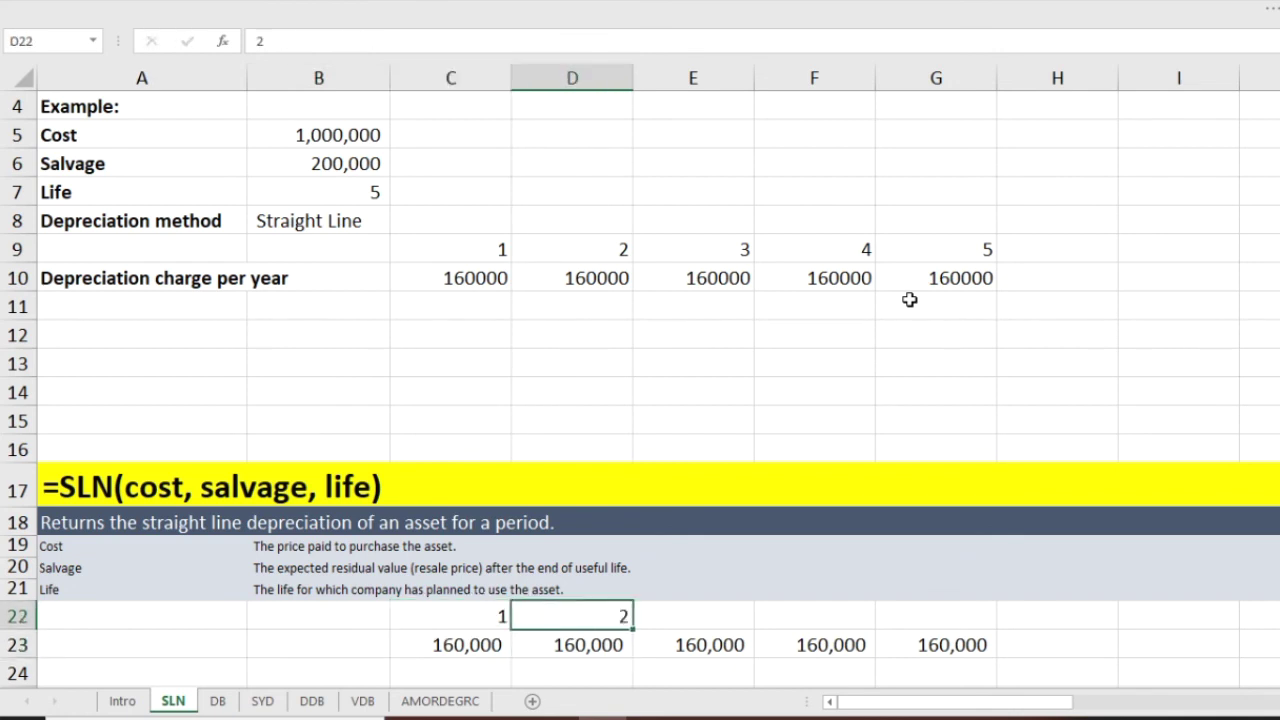
{"action": "key", "text": "Left"}
{"action": "key", "text": "shift+Right"}
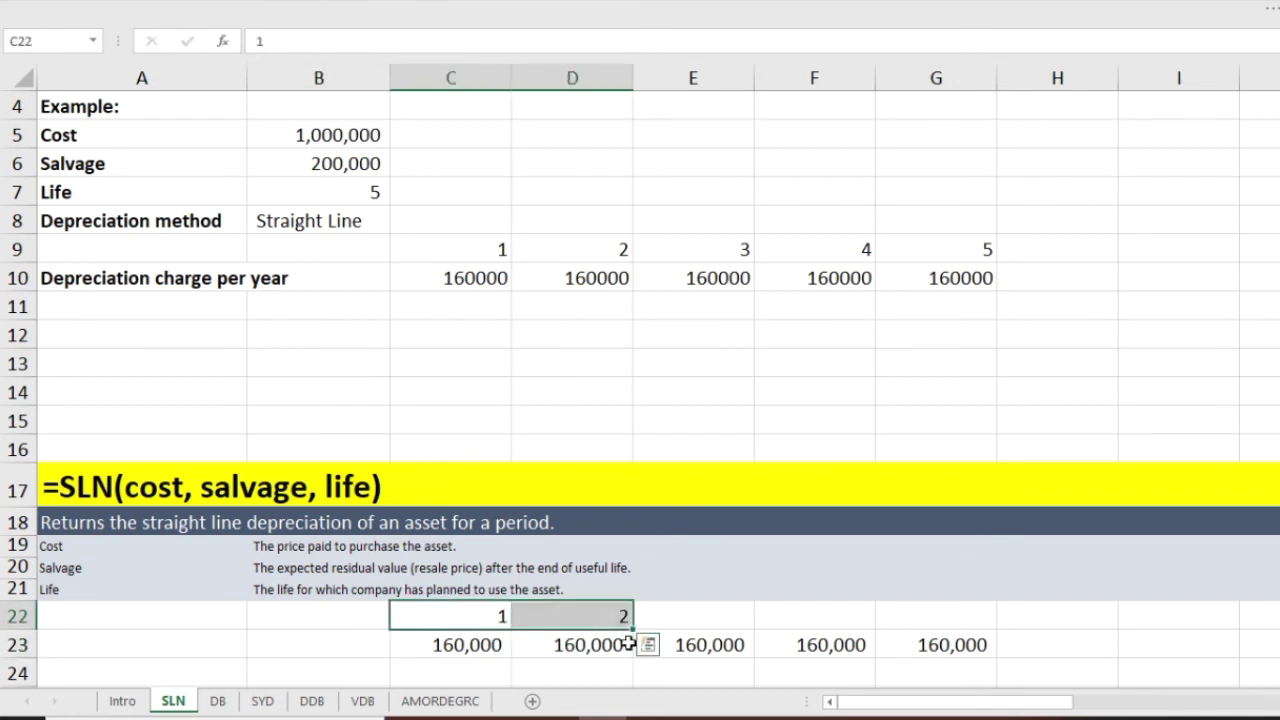
{"action": "left_click_drag", "start_coordinate": [634, 629], "coordinate": [906, 640]}
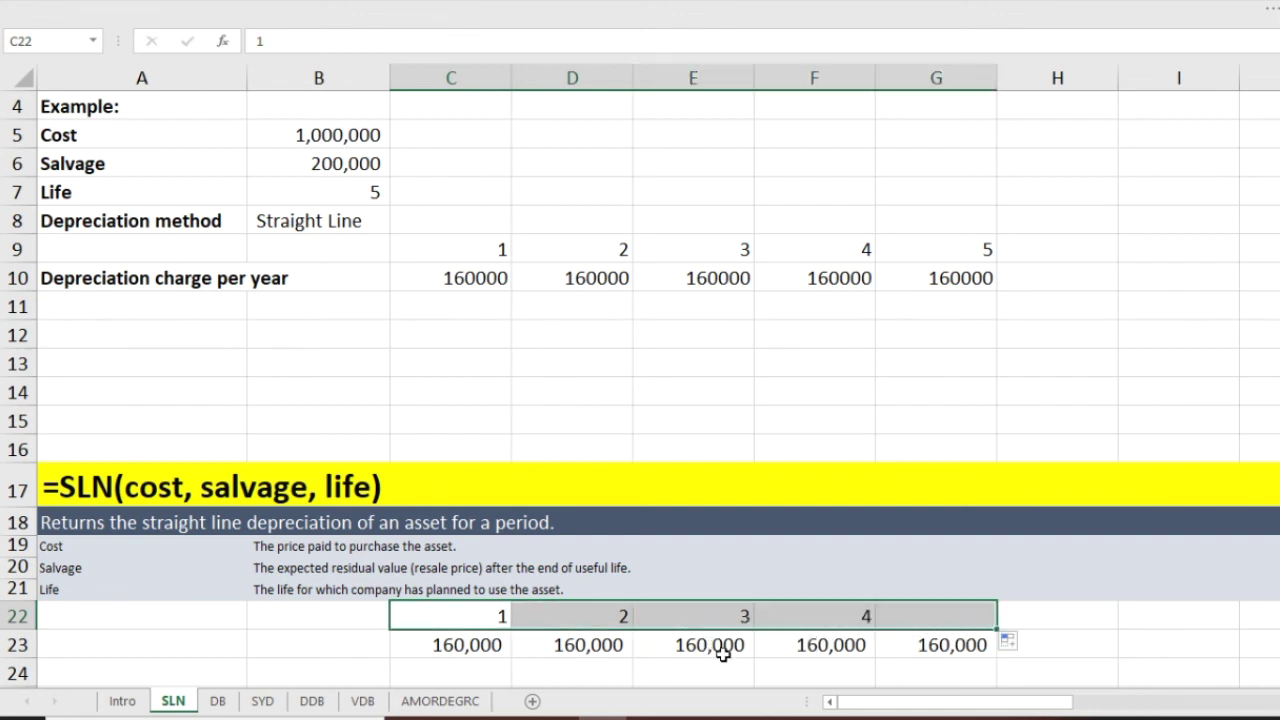
{"action": "left_click", "coordinate": [620, 649]}
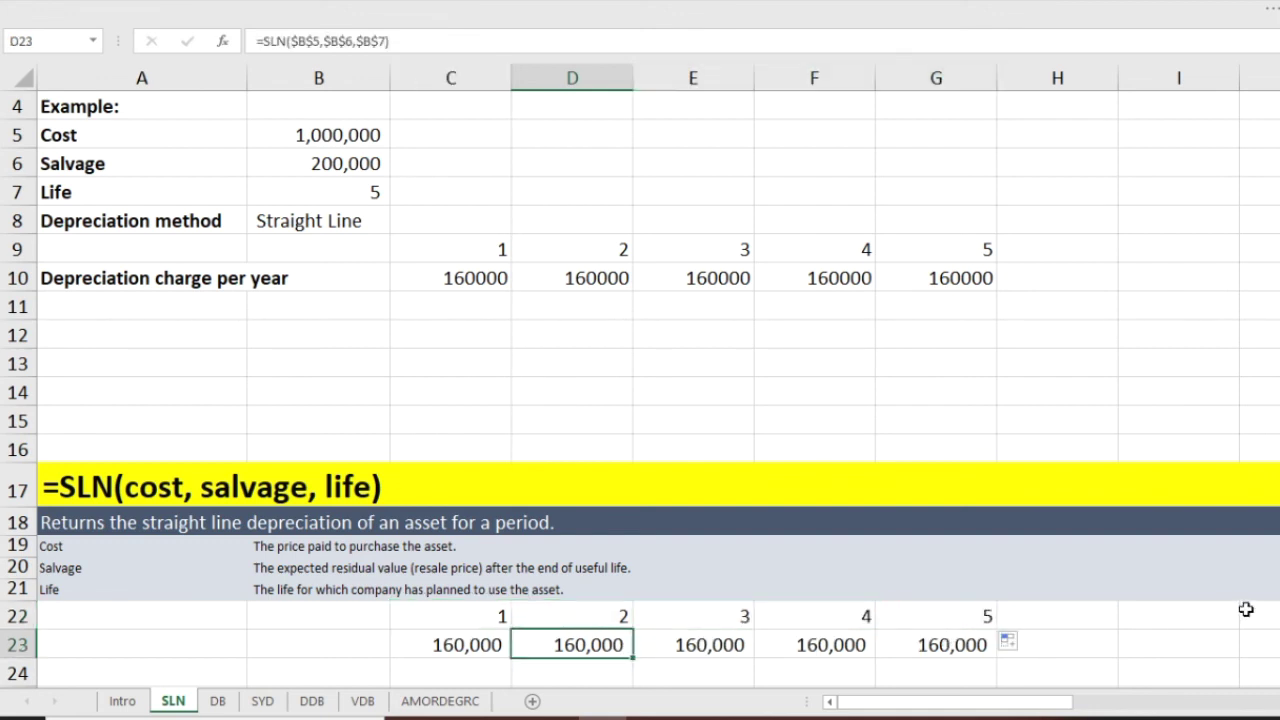